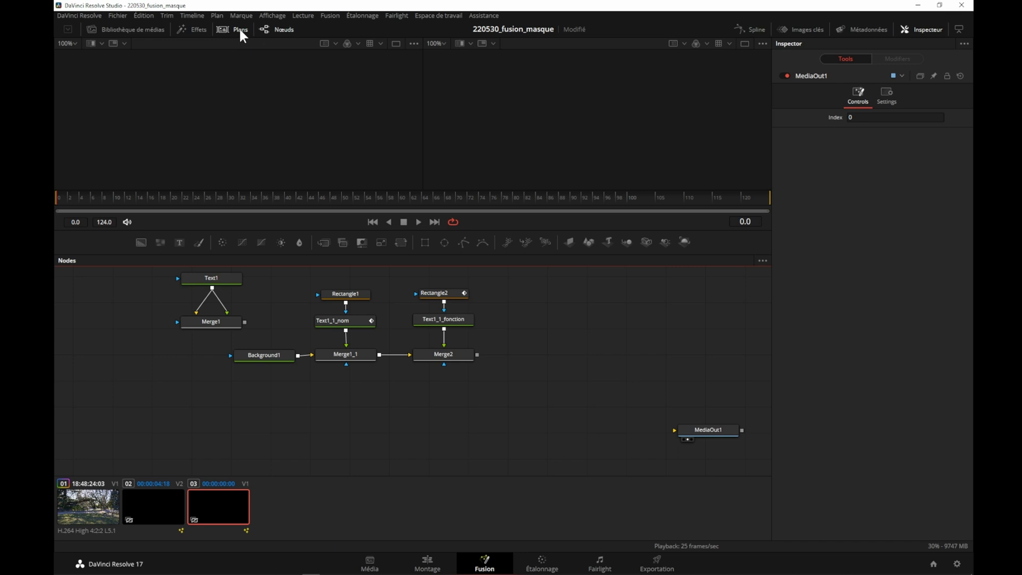
# - Look through the compositions of clips 01 and 02, and return to clip 03
pyautogui.click(84, 504)
pyautogui.click(149, 505)
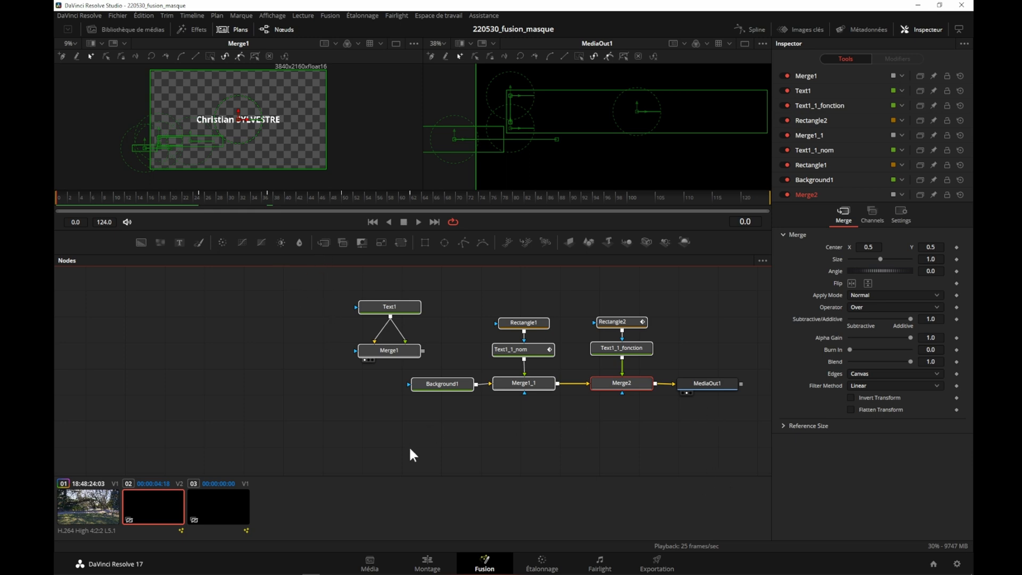
pyautogui.click(217, 519)
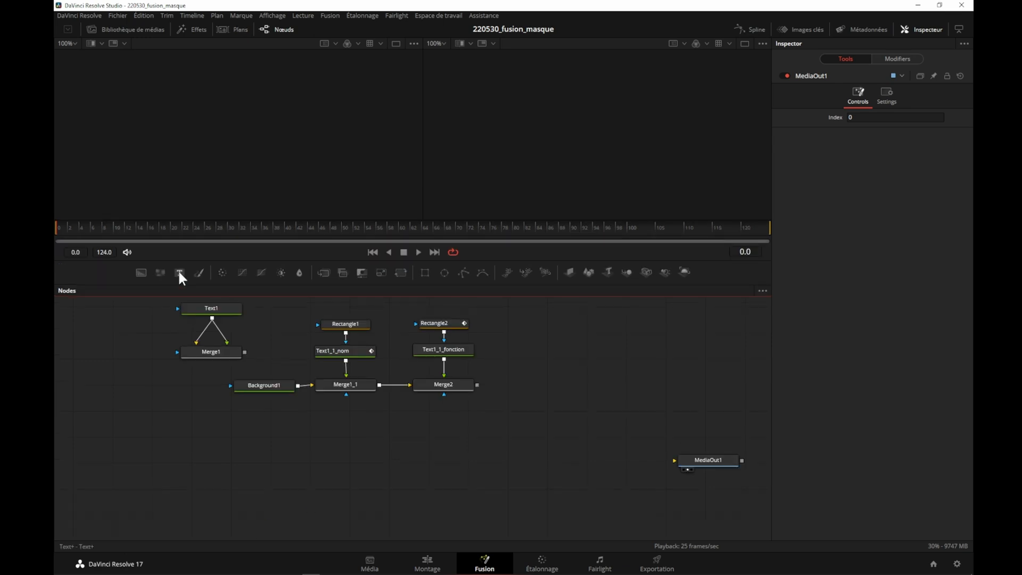
# - Add a Text+ node below the existing nodes and enter the person's full name, with "Réalisateur" on the second line
pyautogui.moveTo(179, 273); pyautogui.dragTo(409, 433)
pyautogui.click(812, 178)
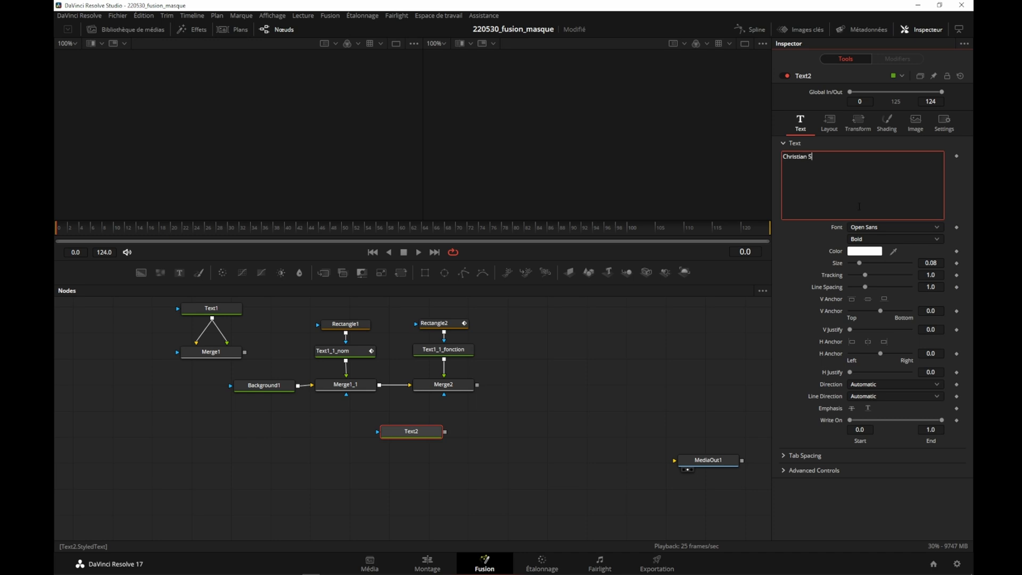
pyautogui.write('R&alisatr')
pyautogui.press('BackSpace')
pyautogui.write('é')
# - Set the title's text size to 0.06 and show the Text2 node in the first viewer
pyautogui.click(933, 263)
pyautogui.press('BackSpace')
pyautogui.write('6')
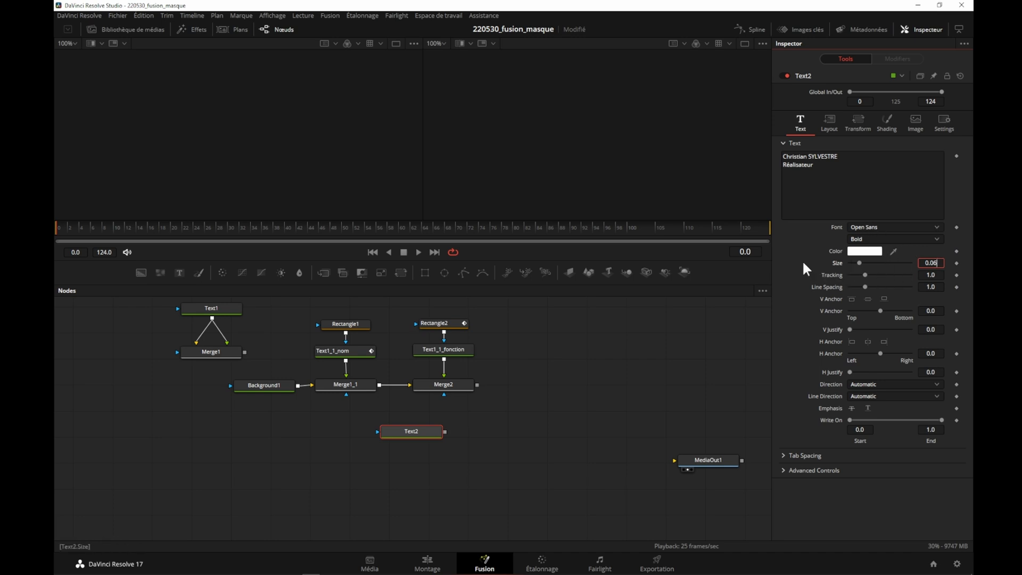
pyautogui.moveTo(420, 430); pyautogui.dragTo(424, 426)
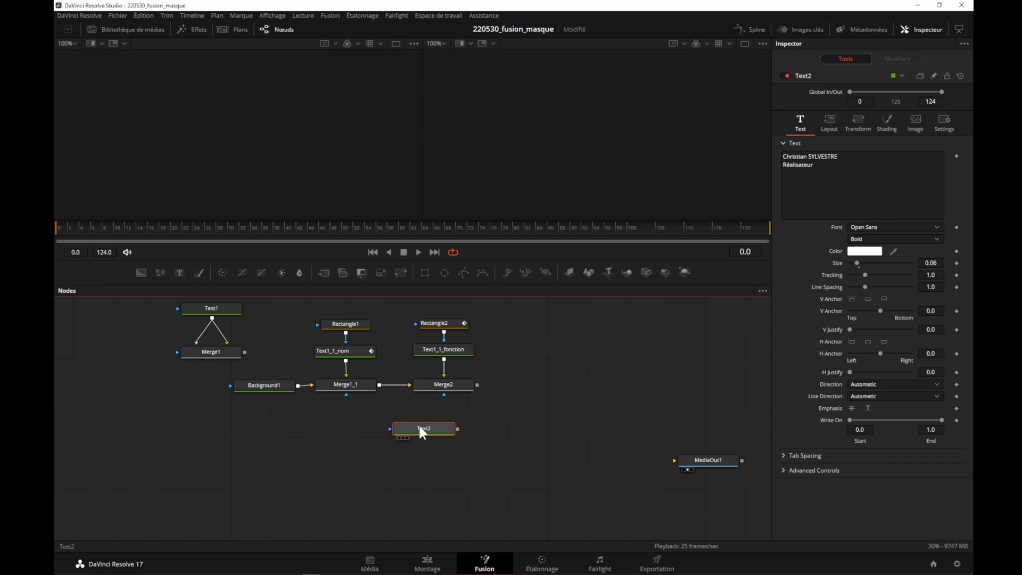
pyautogui.press('1')
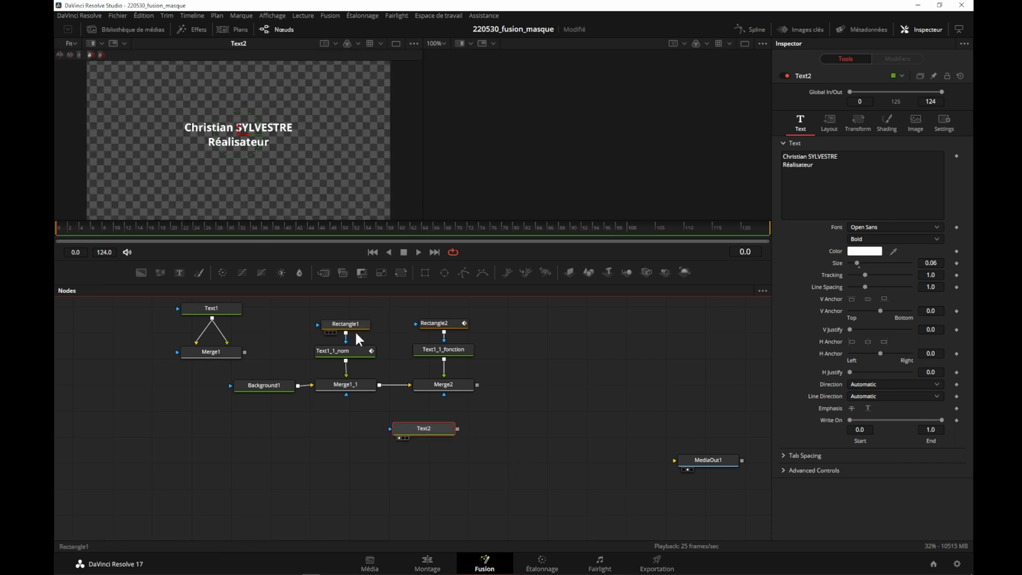
# - Connect Text2 directly to MediaOut1 and check the title on the Edit page before returning to Fusion
pyautogui.moveTo(458, 428); pyautogui.dragTo(682, 459)
pyautogui.click(695, 465)
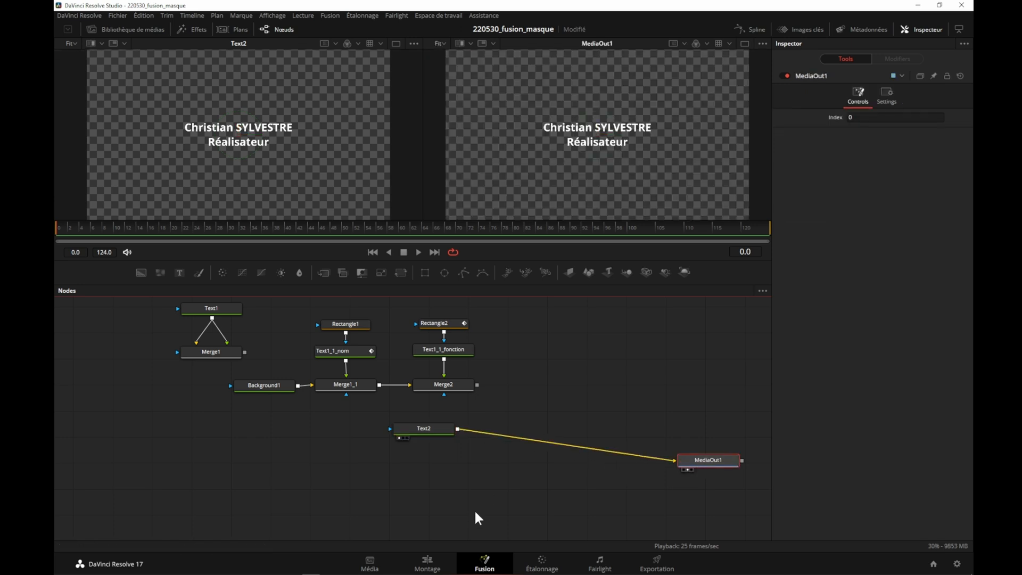
pyautogui.click(427, 561)
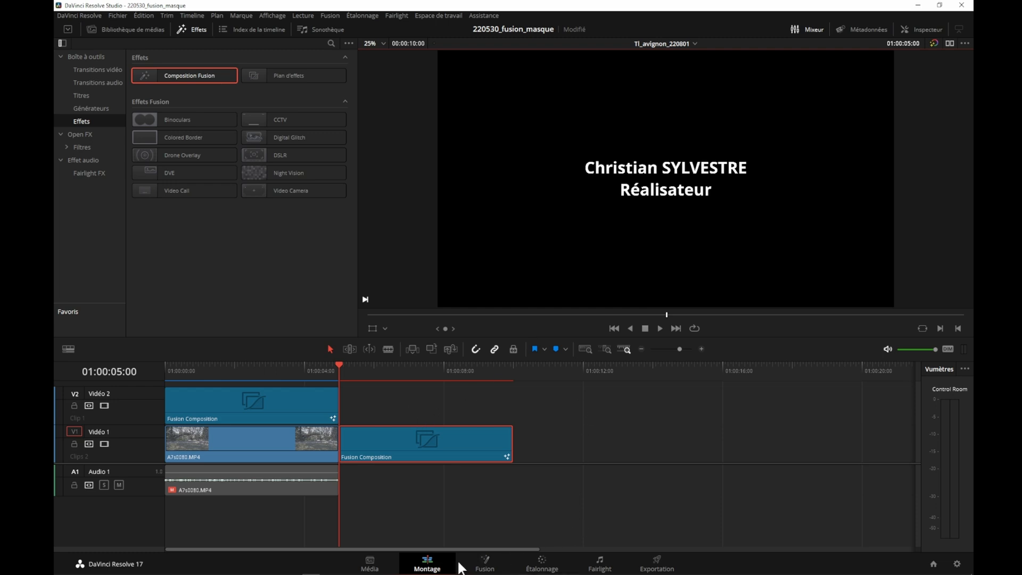
pyautogui.click(484, 563)
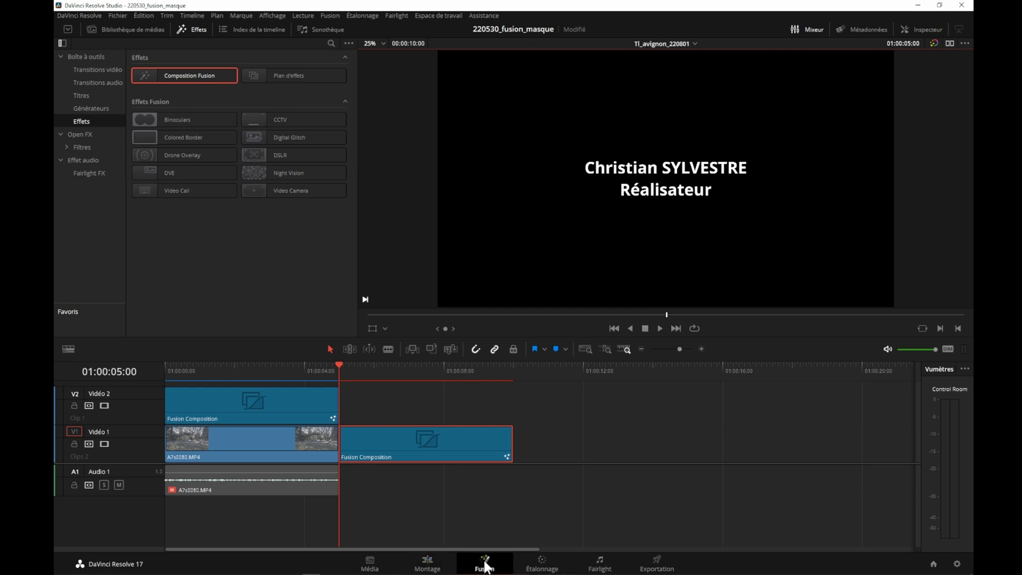
# - Replace the direct link between Text2 and MediaOut1 with a new Merge node that takes Text2 and outputs to MediaOut1
pyautogui.moveTo(426, 426); pyautogui.dragTo(435, 419)
pyautogui.moveTo(631, 448); pyautogui.dragTo(640, 454)
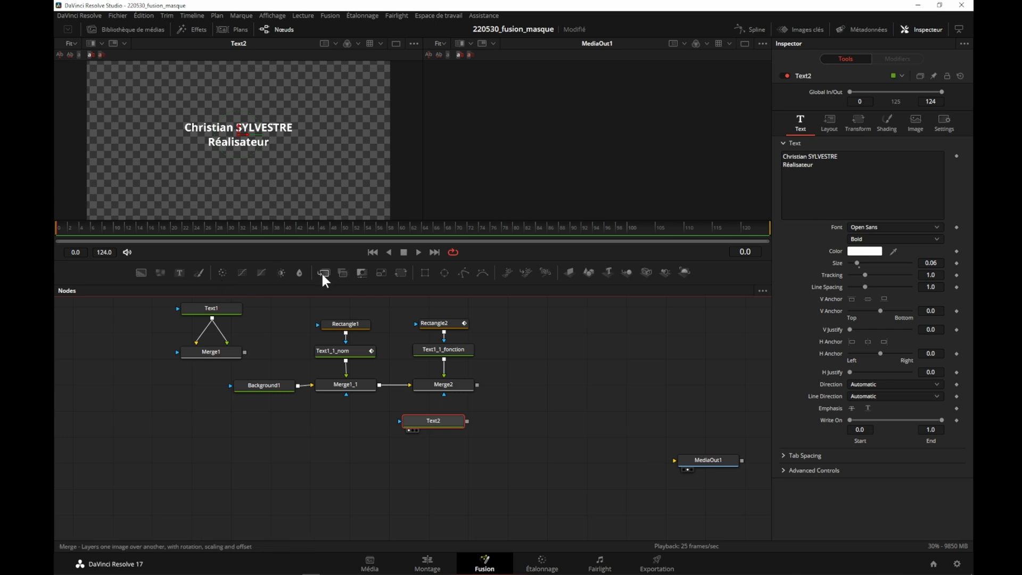
pyautogui.moveTo(322, 271); pyautogui.dragTo(446, 464)
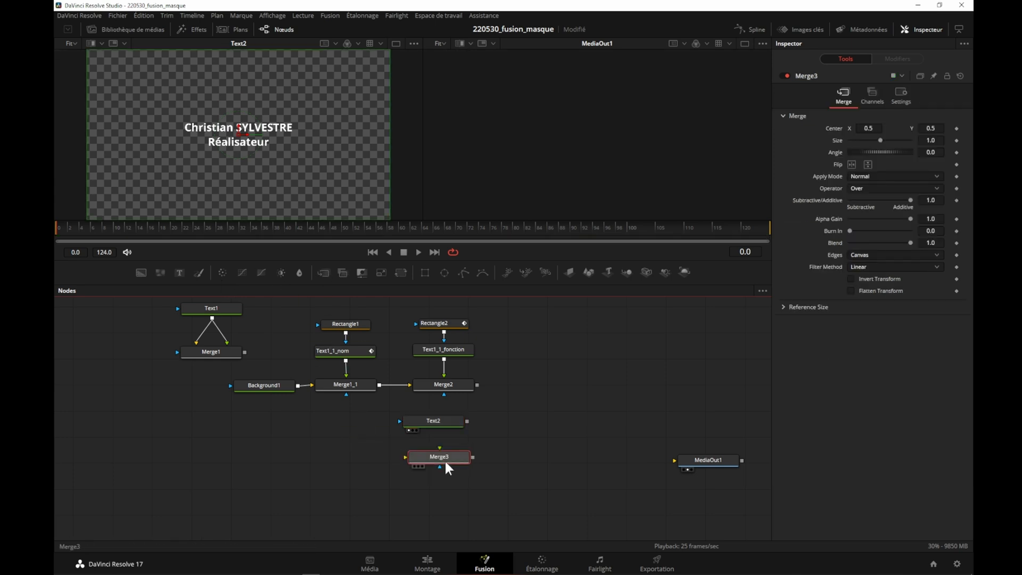
pyautogui.moveTo(466, 421); pyautogui.dragTo(698, 463)
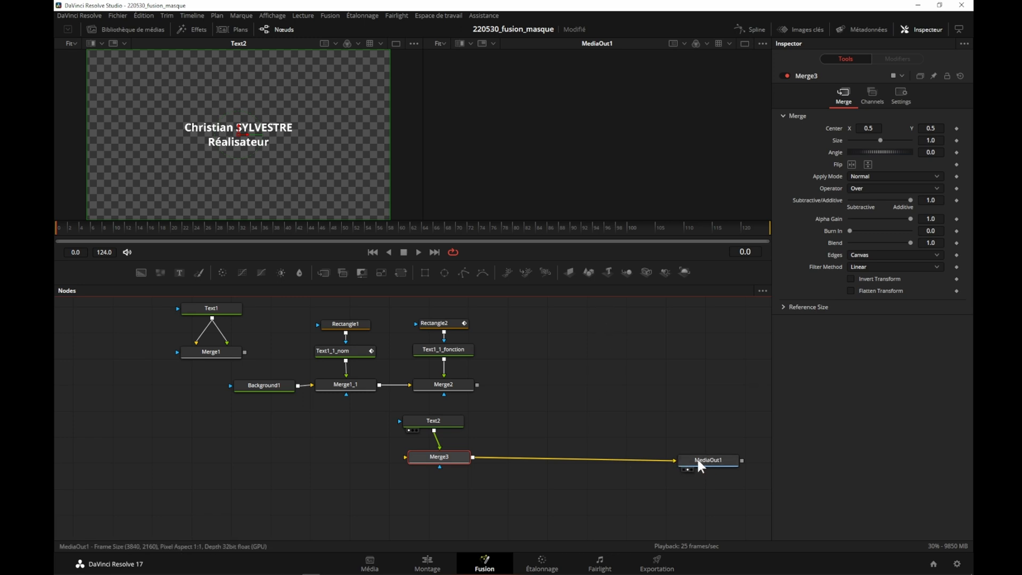
# - Load MediaOut1 into both viewers, and clear it from the first one
pyautogui.click(698, 466)
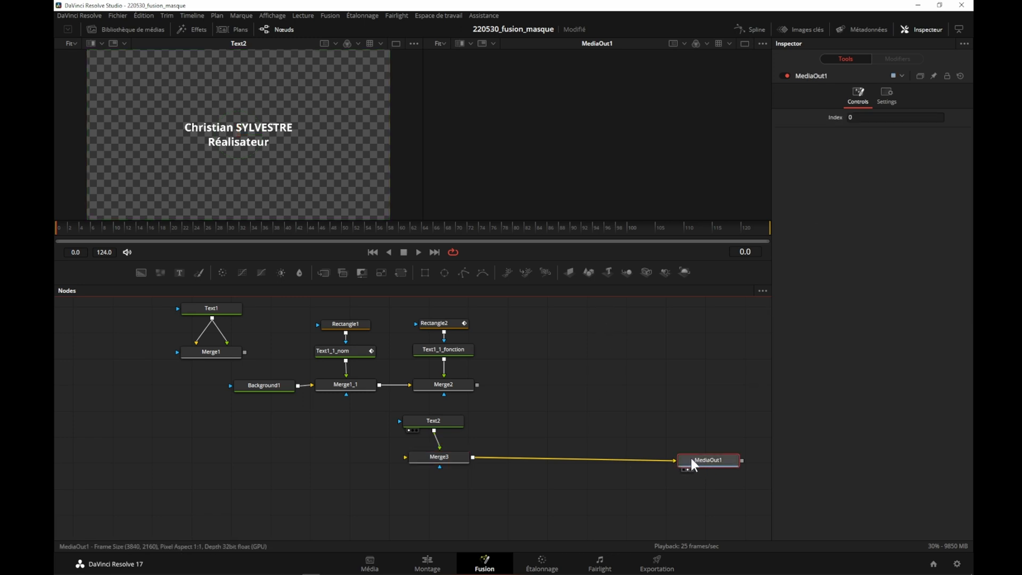
pyautogui.press('1')
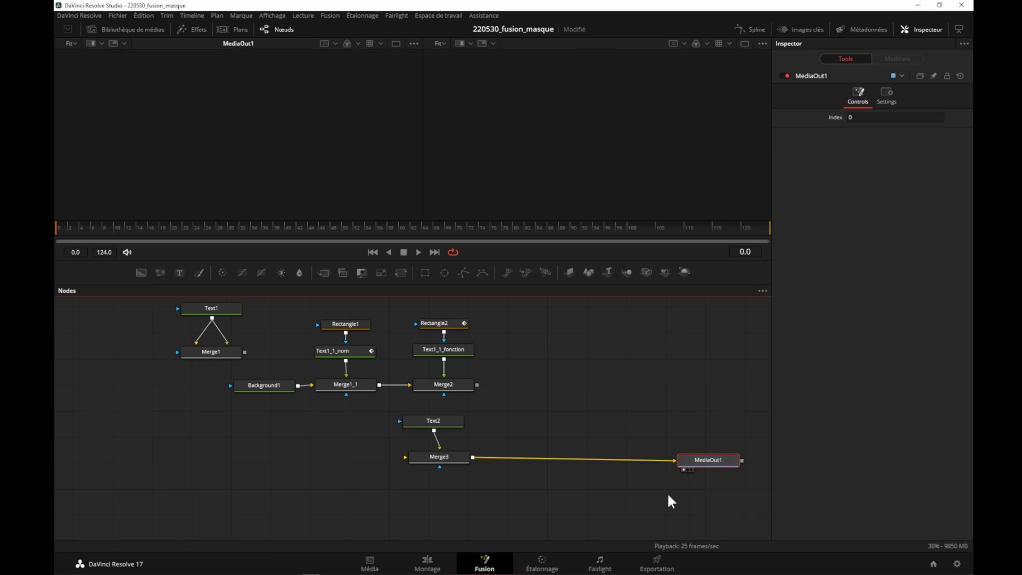
pyautogui.click(688, 469)
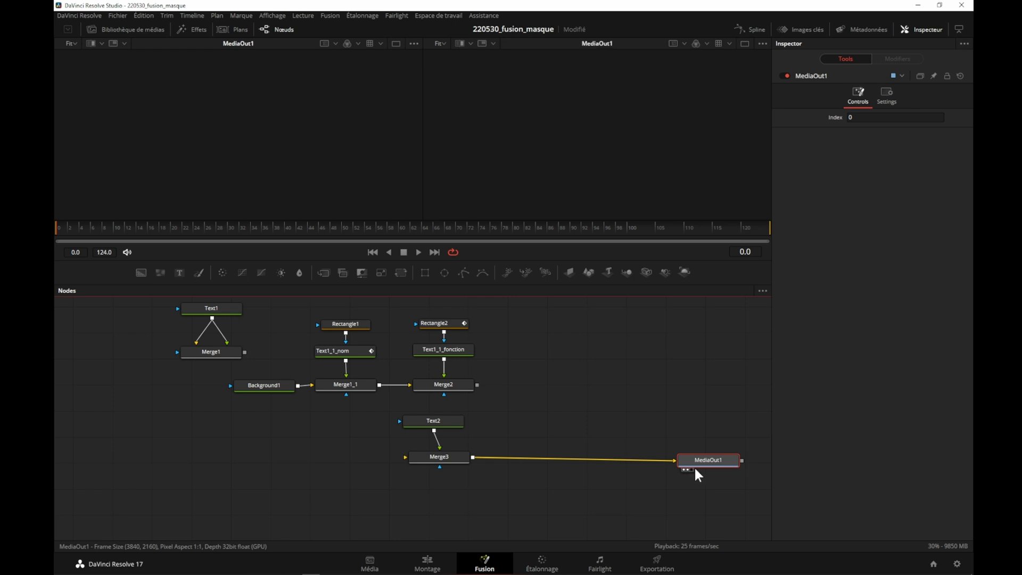
pyautogui.click(684, 469)
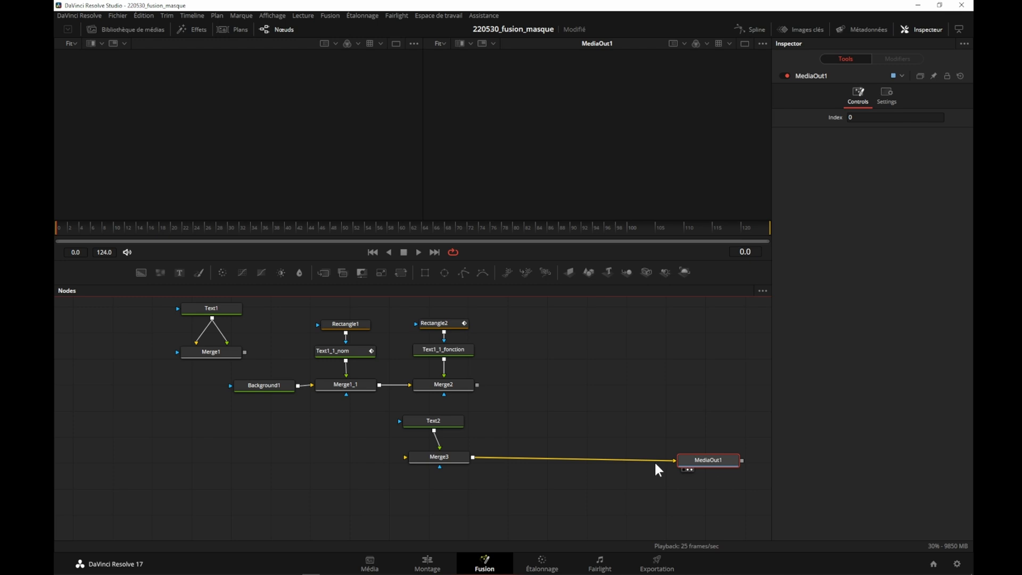
# - Try feeding Text2 into Merge3's background input as well, and disconnect it again
pyautogui.moveTo(432, 455); pyautogui.dragTo(427, 458)
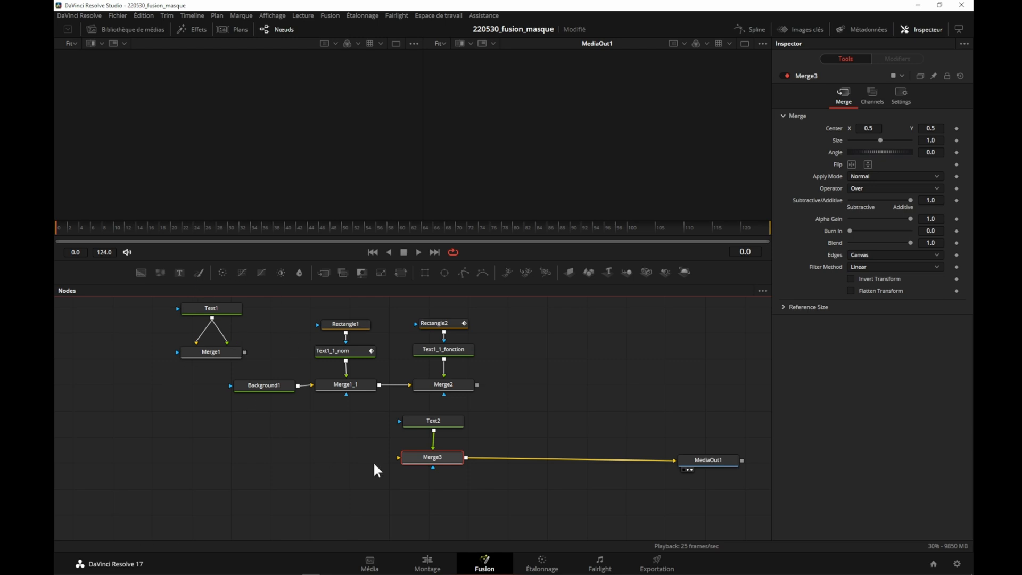
pyautogui.moveTo(434, 430); pyautogui.dragTo(397, 455)
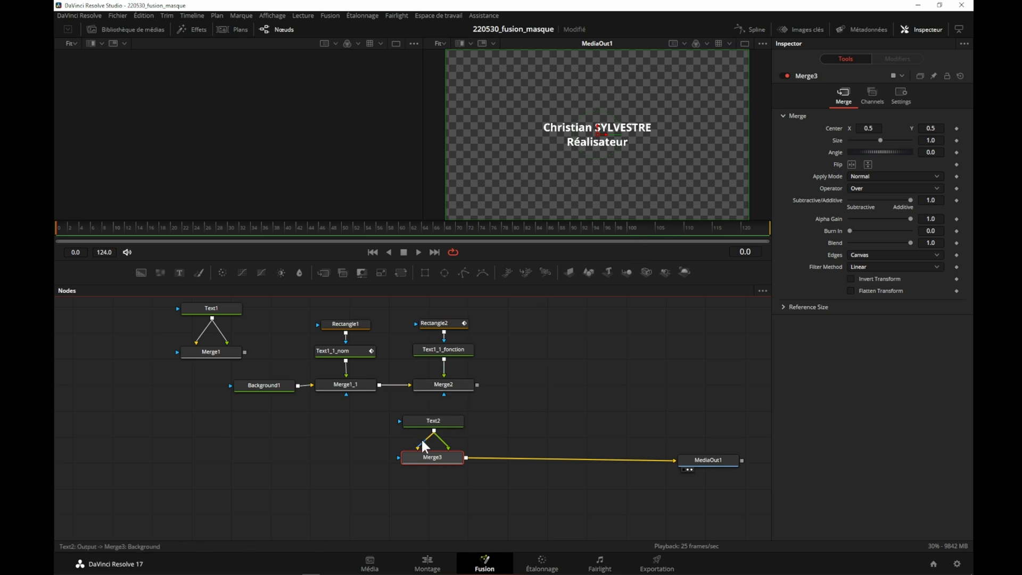
pyautogui.moveTo(417, 442); pyautogui.dragTo(577, 355)
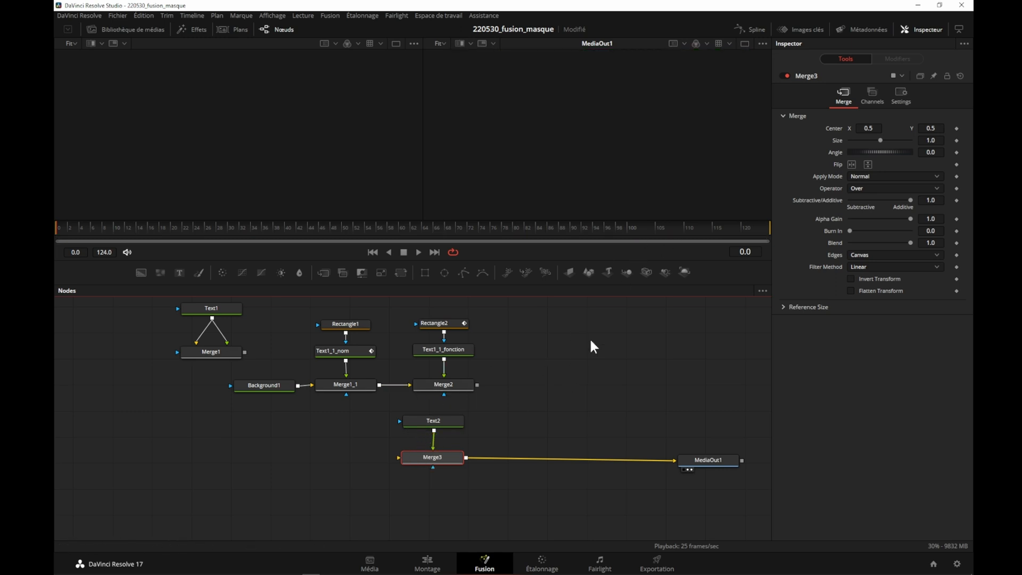
# - Add a Background node beside Merge3 and connect it to Merge3's background input
pyautogui.moveTo(140, 271); pyautogui.dragTo(337, 450)
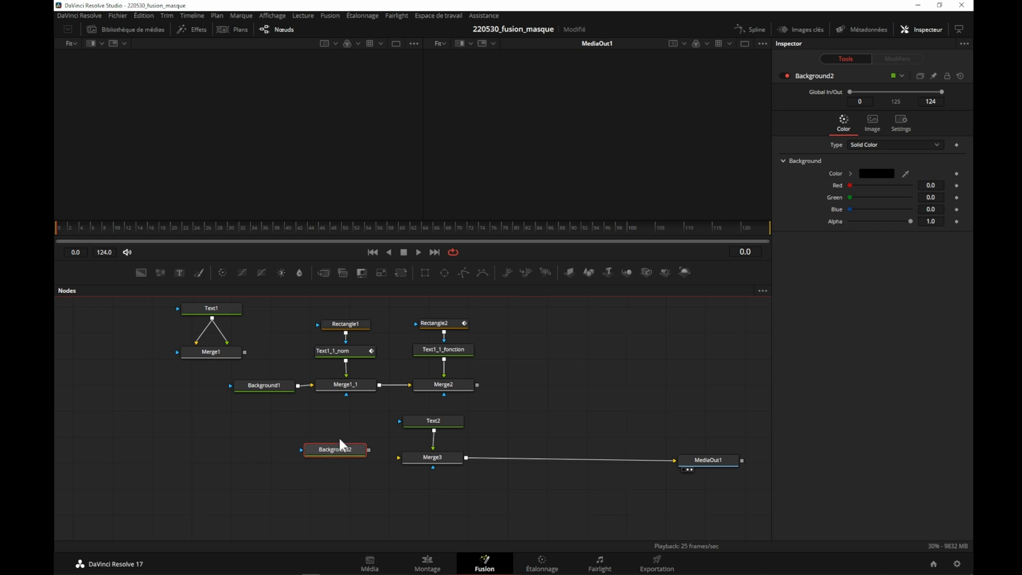
pyautogui.hotkey('ctrl', 's')
pyautogui.moveTo(368, 450); pyautogui.dragTo(398, 456)
pyautogui.click(408, 458)
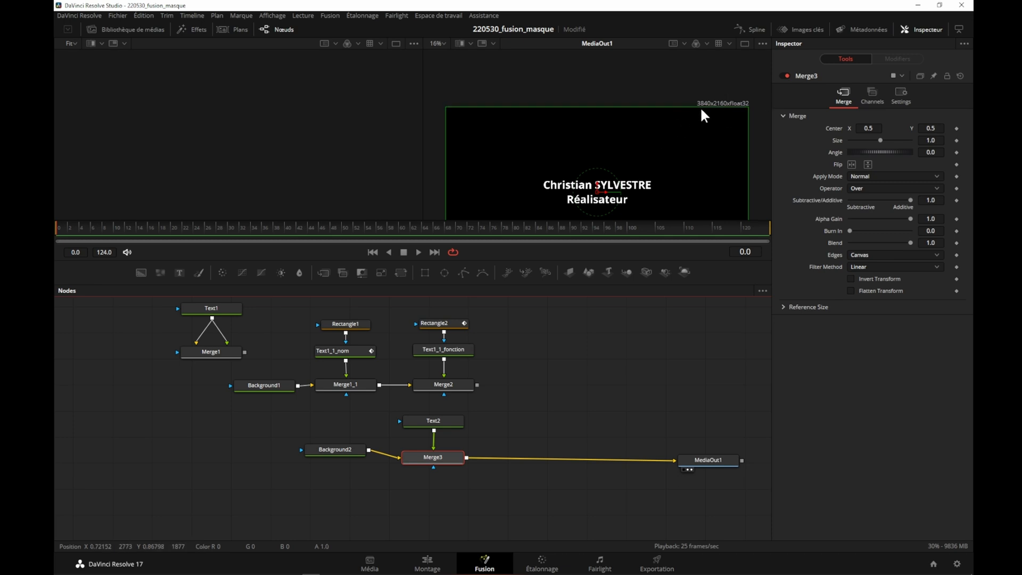
# - Line up Background2 with Merge3 and set its Alpha to 0.0
pyautogui.moveTo(331, 452); pyautogui.dragTo(319, 460)
pyautogui.click(318, 459)
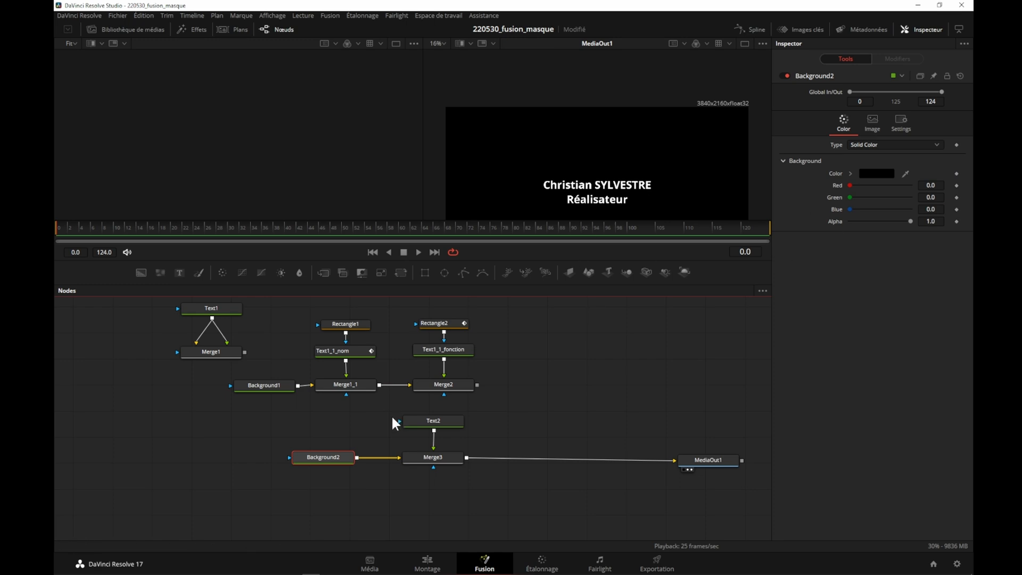
pyautogui.moveTo(850, 185); pyautogui.dragTo(799, 187)
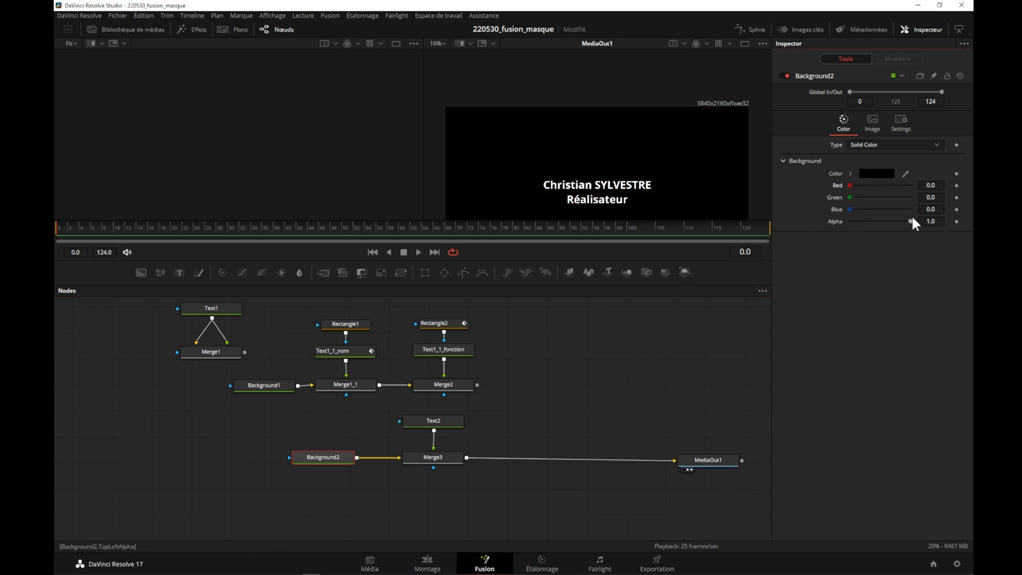
pyautogui.moveTo(909, 221); pyautogui.dragTo(831, 226)
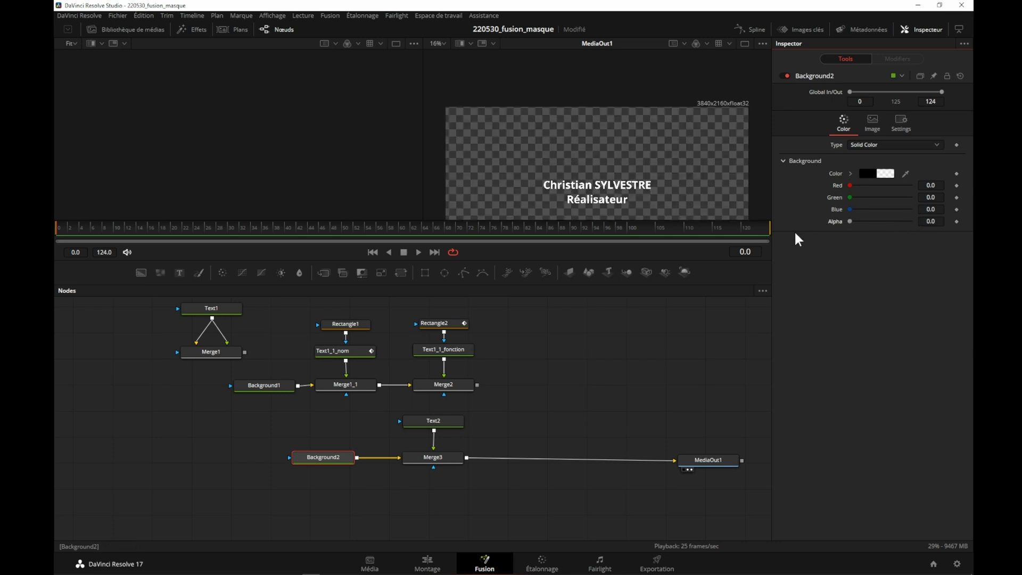
pyautogui.scroll(-2, 595, 158)
pyautogui.scroll(-1, 595, 157)
pyautogui.scroll(1, 601, 149)
pyautogui.scroll(-1, 653, 113)
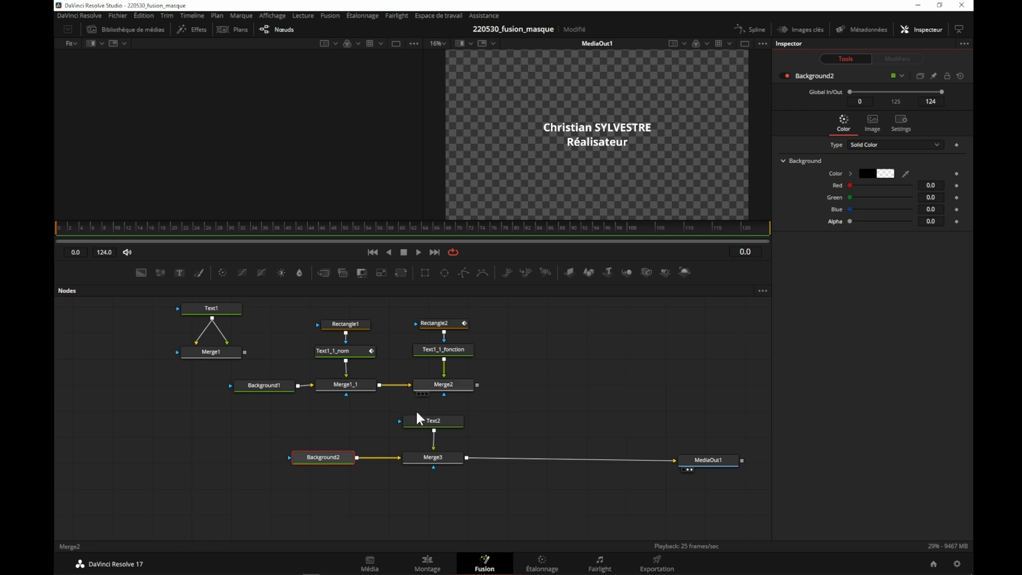
# - Left-anchor Text2's text horizontally, place it in the lower-left area of the frame, and check it on the Edit page
pyautogui.click(433, 425)
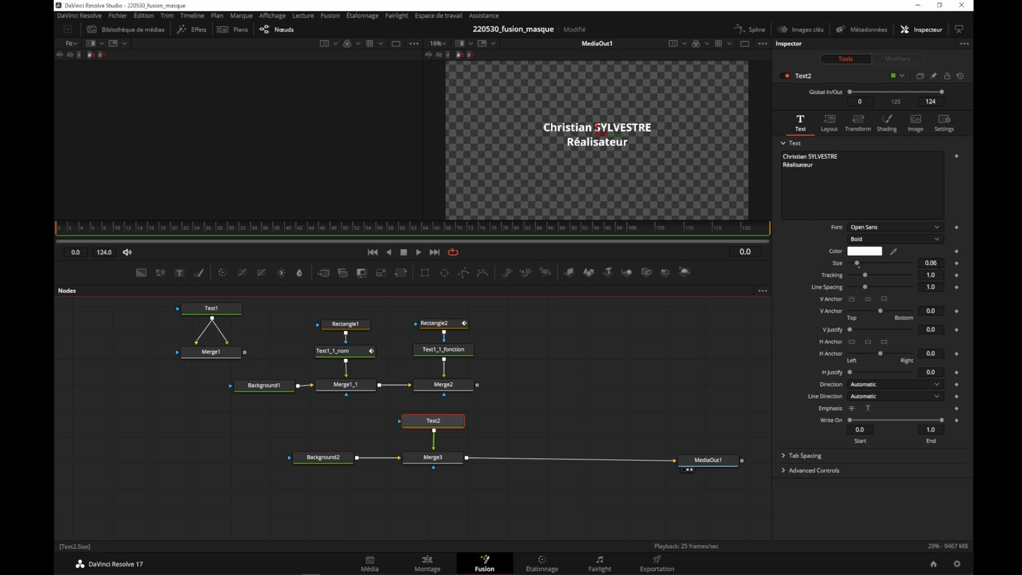
pyautogui.click(851, 343)
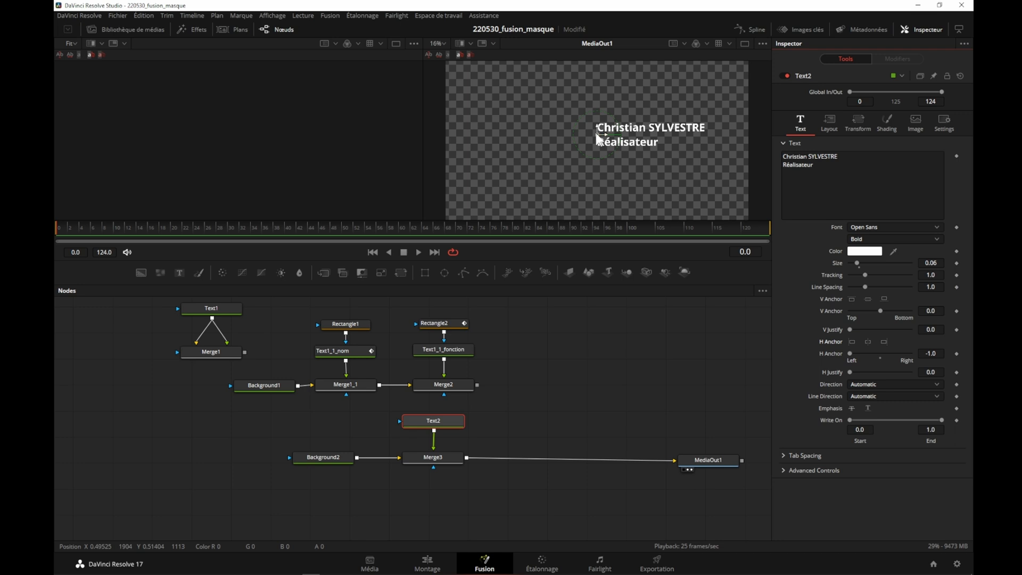
pyautogui.moveTo(599, 140); pyautogui.dragTo(463, 189)
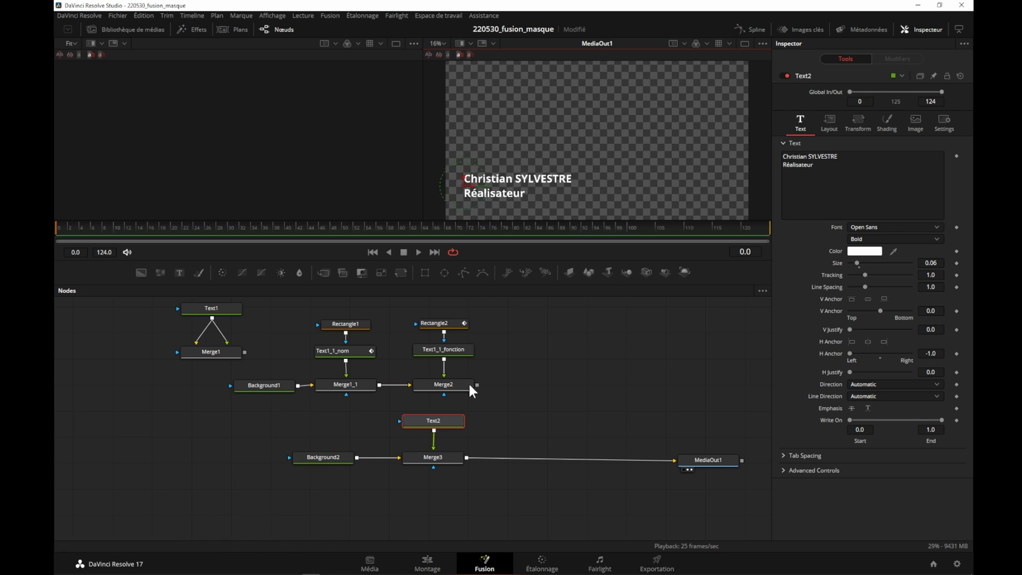
pyautogui.click(426, 563)
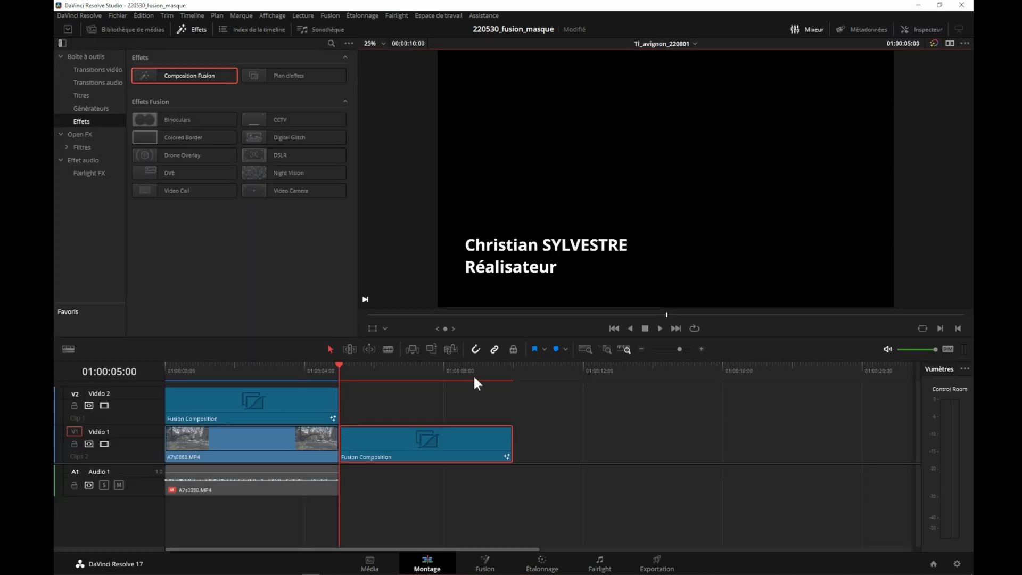
pyautogui.click(266, 375)
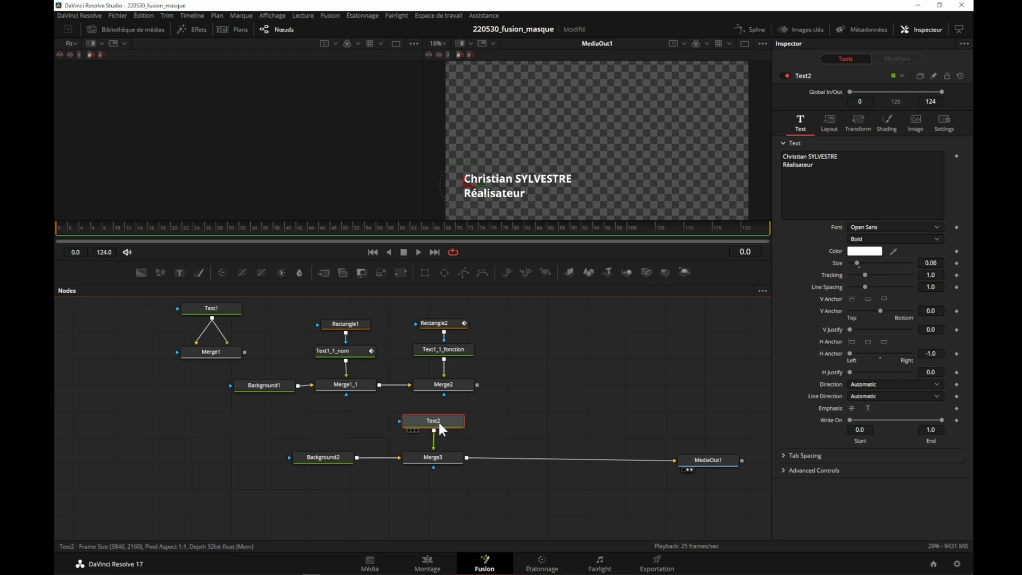
# - Paste a copy of Text2 beside the original and connect it through a new Merge node between Merge3 and MediaOut1
pyautogui.click(504, 417)
pyautogui.hotkey('ctrl', 'v')
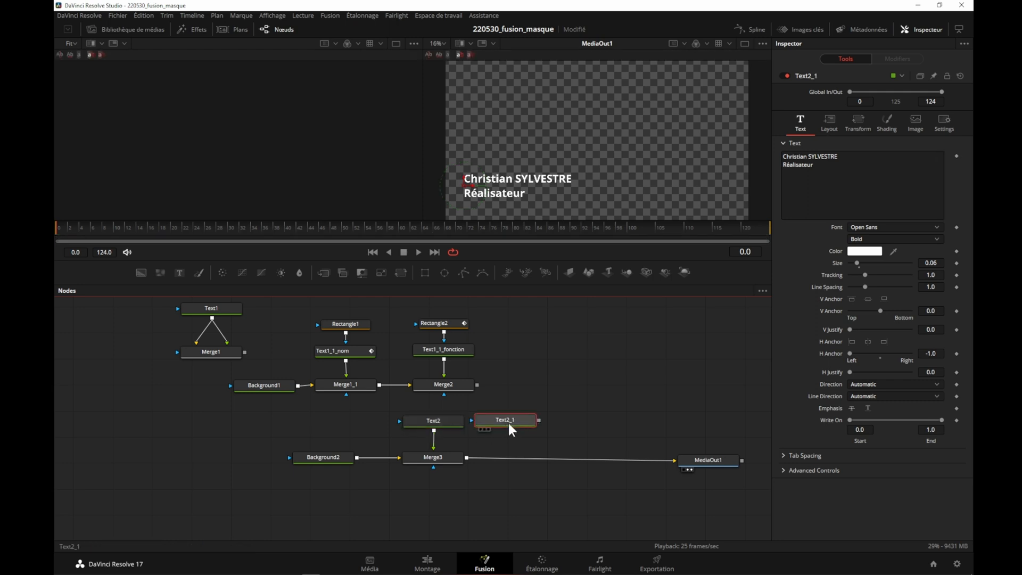
pyautogui.moveTo(553, 418); pyautogui.dragTo(467, 459)
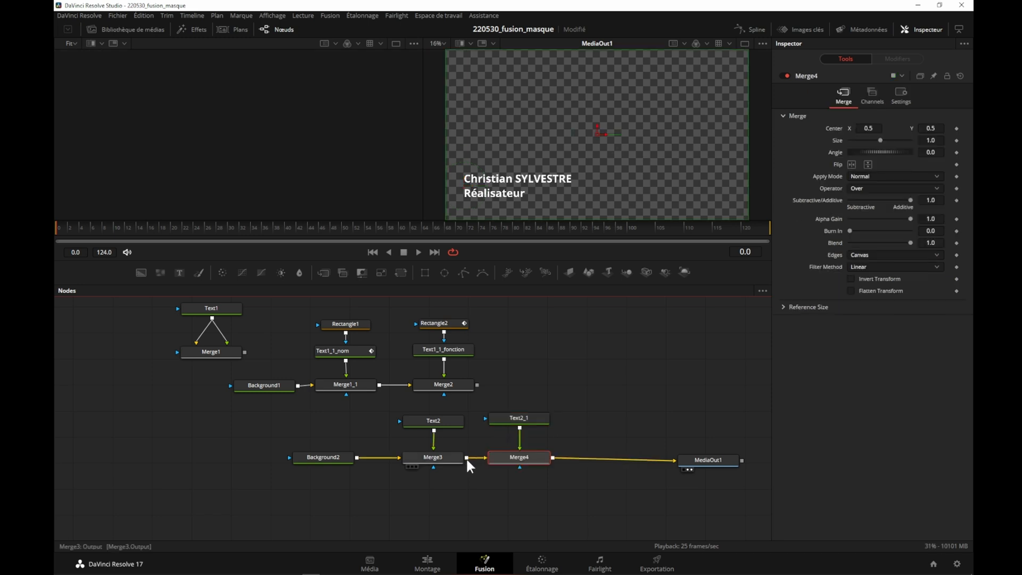
# - Rename the Text2 node as Text2_nom
pyautogui.click(523, 415)
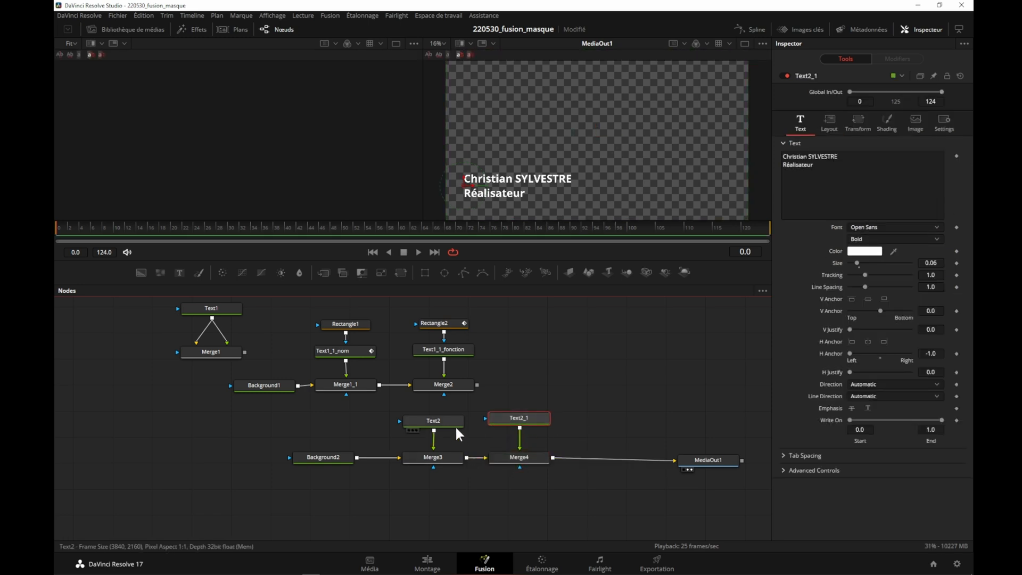
pyautogui.click(445, 416)
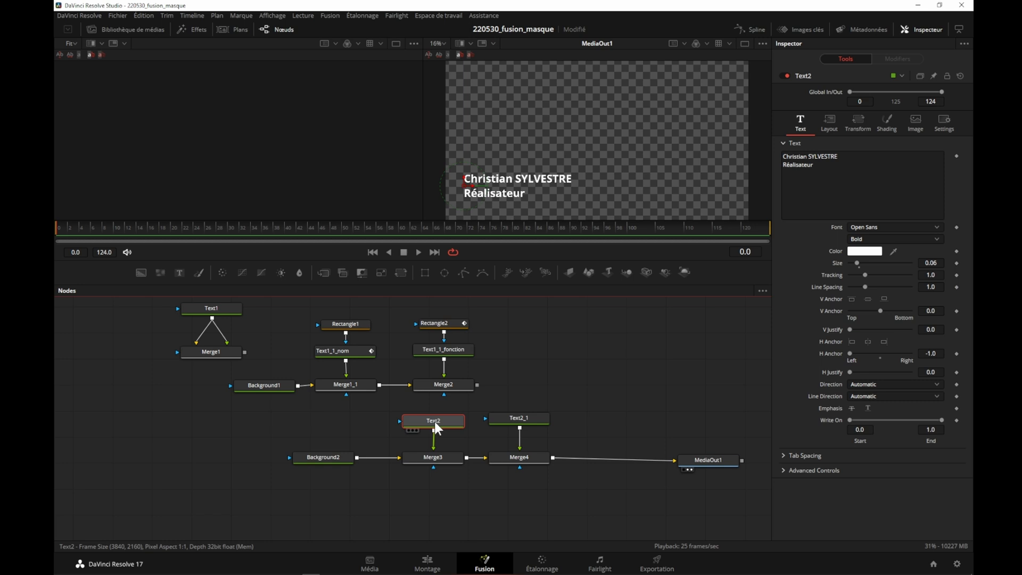
pyautogui.press('F2')
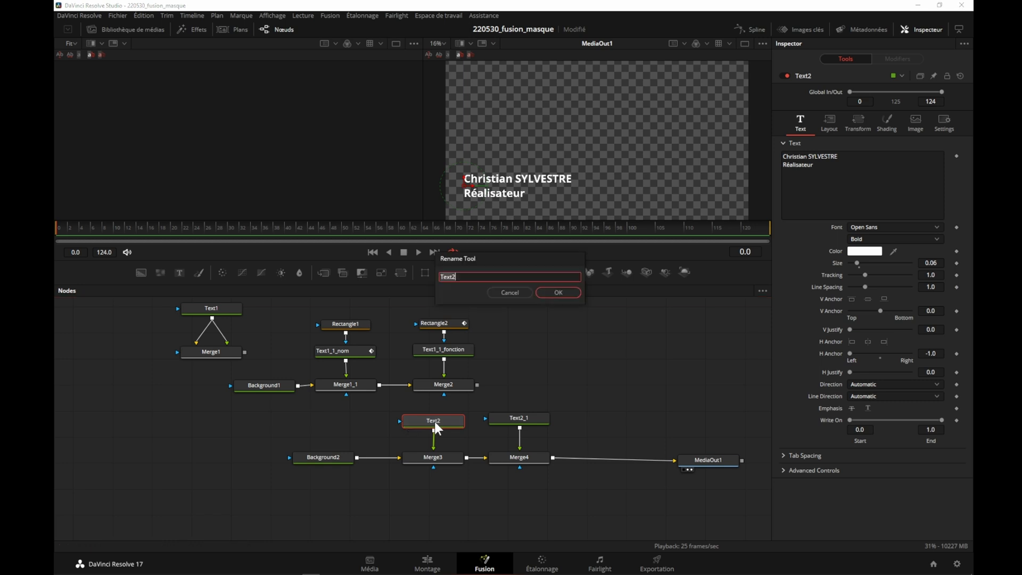
pyautogui.click(479, 277)
pyautogui.write('_nom')
pyautogui.press('Return')
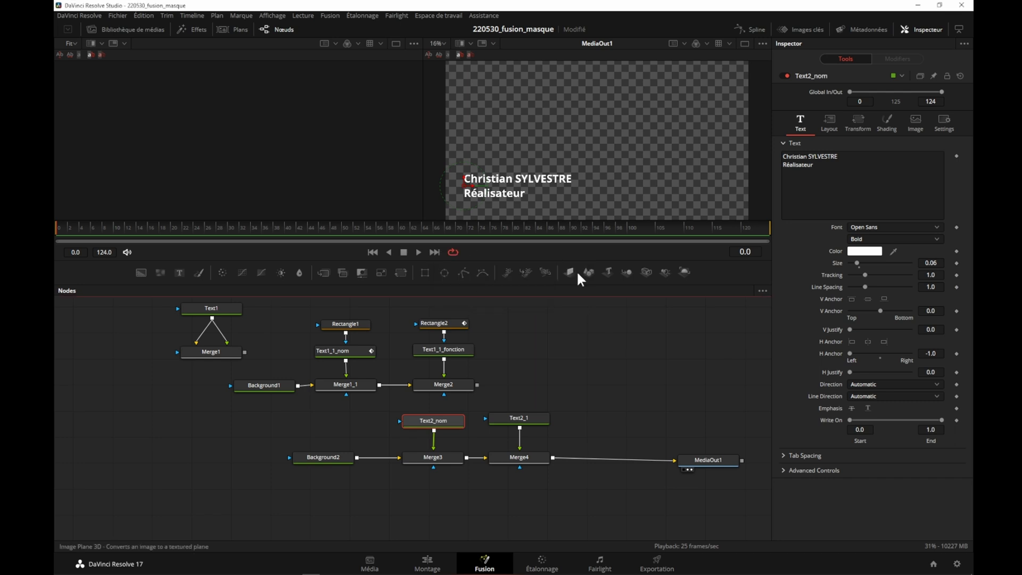
# - Rename the Text2_1 node as Text2_fonction
pyautogui.click(519, 418)
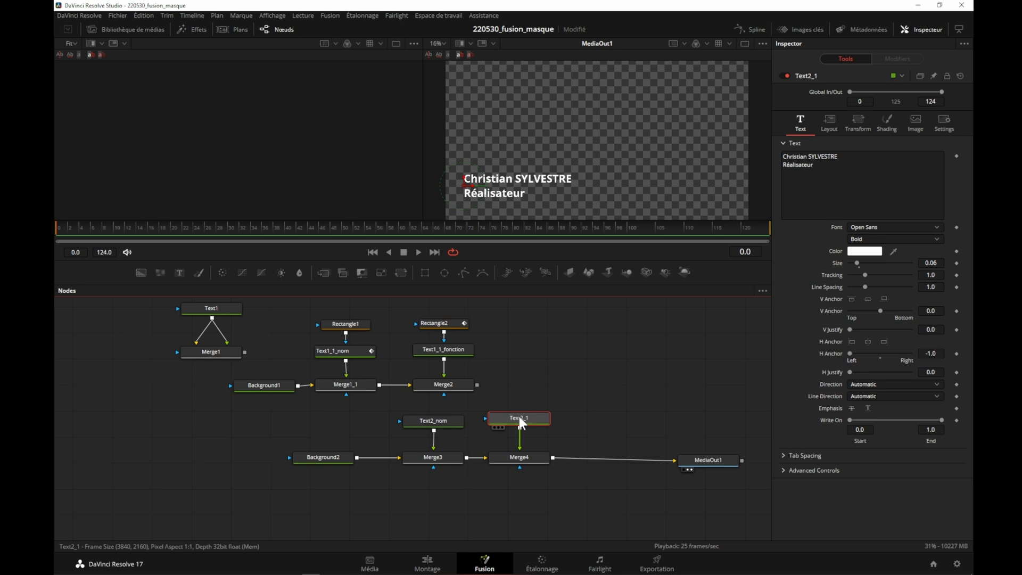
pyautogui.press('F2')
pyautogui.click(484, 277)
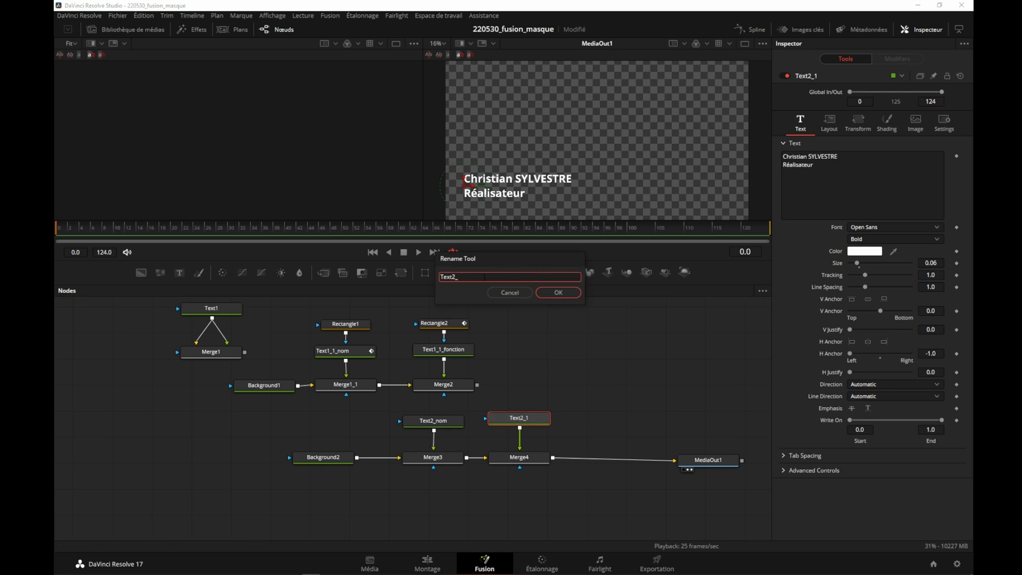
pyautogui.write('fonction')
pyautogui.click(561, 292)
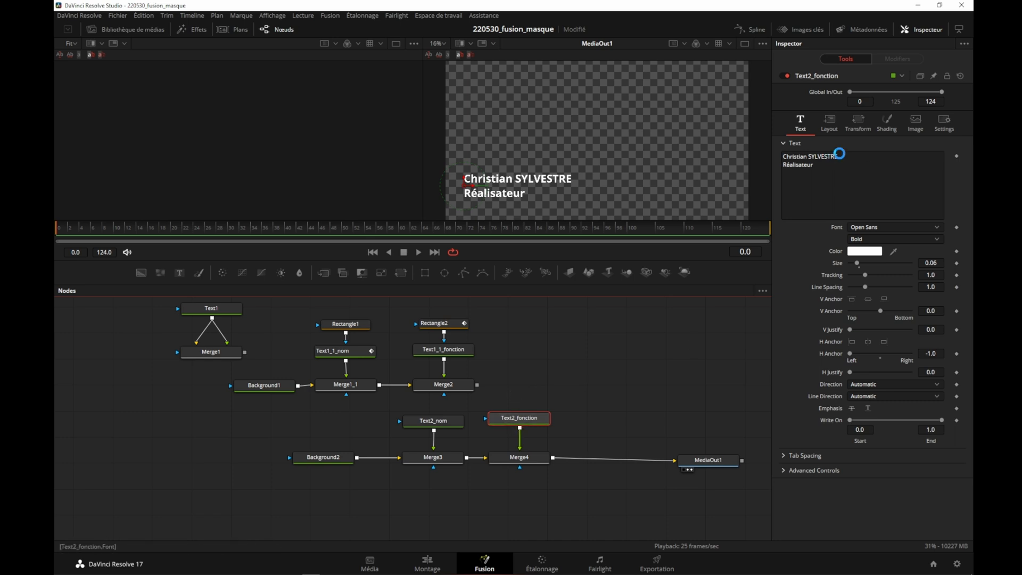
# - Remove the person's name from Text2_fonction's text and the "Réalisateur" line from Text2_nom's text
pyautogui.moveTo(850, 157); pyautogui.dragTo(783, 157)
pyautogui.press('BackSpace')
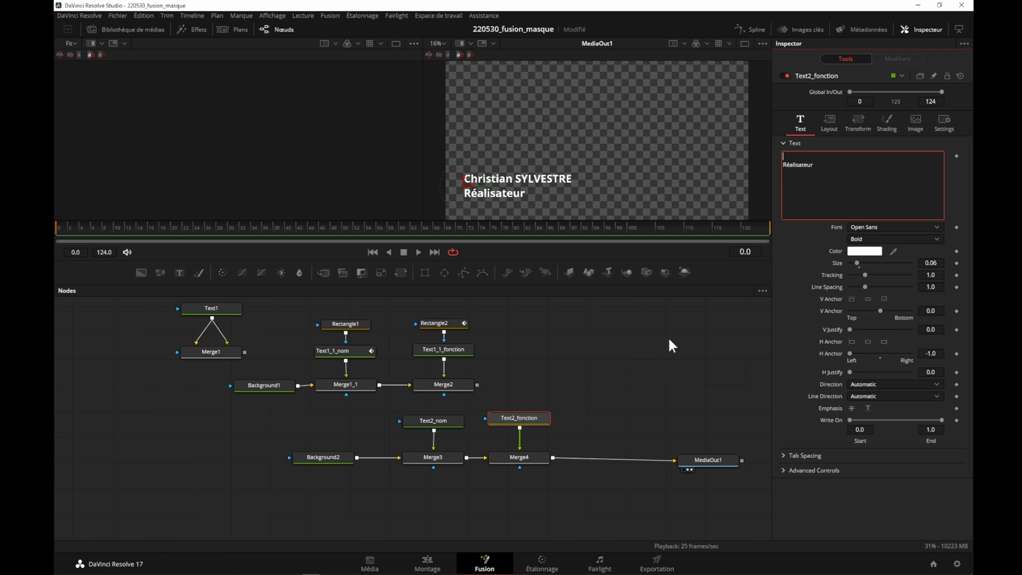
pyautogui.click(425, 423)
pyautogui.click(824, 164)
pyautogui.press('BackSpace')
pyautogui.press('BackSpace')
pyautogui.press('BackSpace')
pyautogui.press('BackSpace')
pyautogui.press('BackSpace')
pyautogui.press('BackSpace')
pyautogui.press('BackSpace')
pyautogui.press('BackSpace')
pyautogui.press('BackSpace')
pyautogui.press('BackSpace')
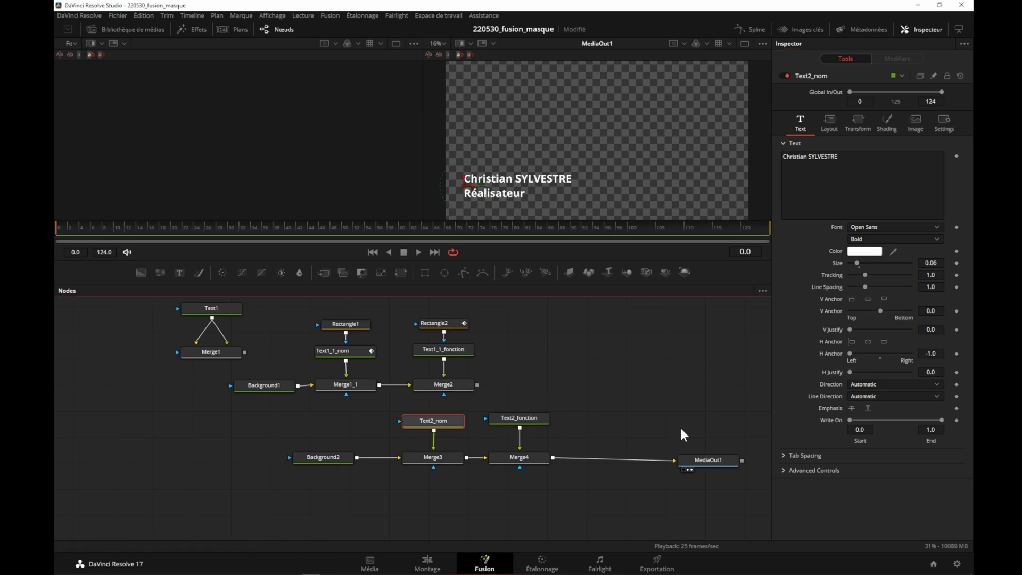
# - Reduce the text size of Text2_fonction so the function line is smaller than the name, and select Merge4
pyautogui.click(513, 414)
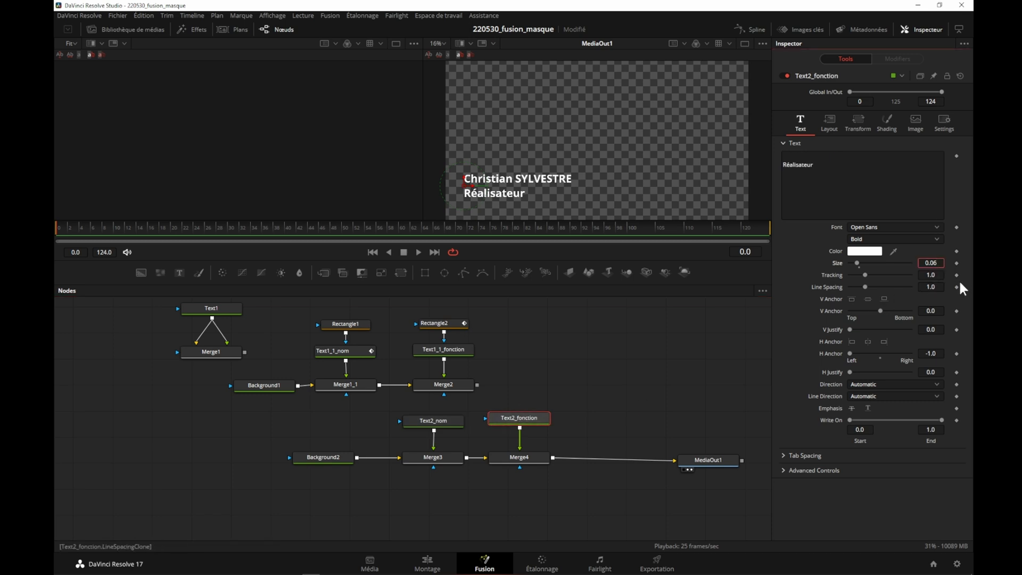
pyautogui.click(519, 456)
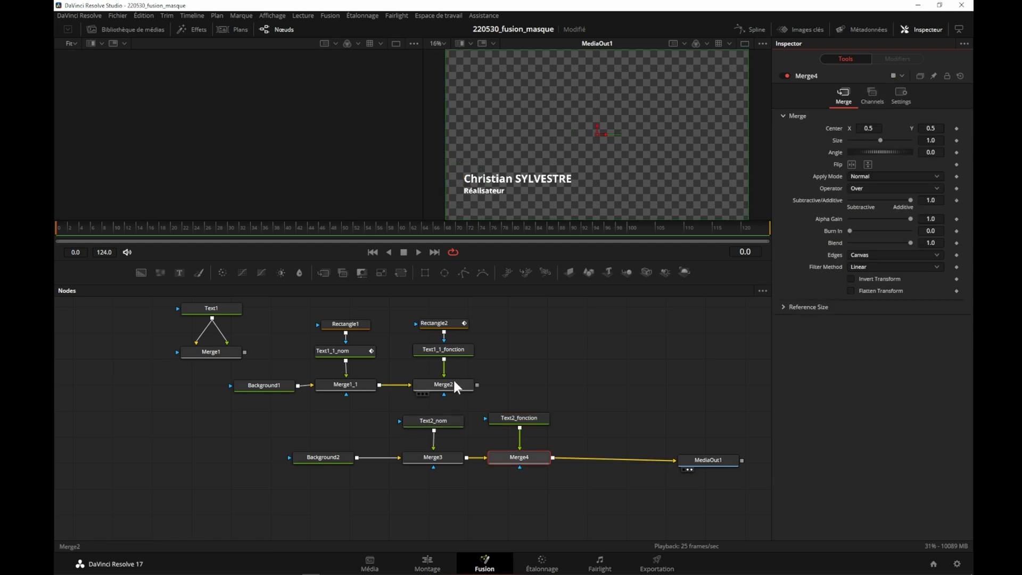
# - Mask Text2_nom with a Rectangle fitted around the name, about 0.389 wide and 0.096 high, centred near X 0.242, Y 0.244
pyautogui.click(429, 419)
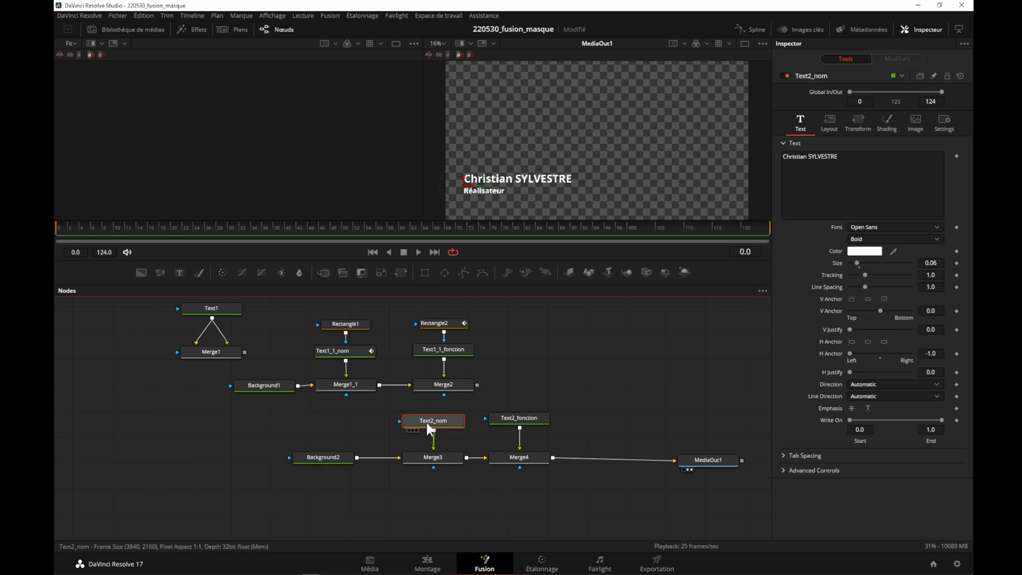
pyautogui.click(424, 273)
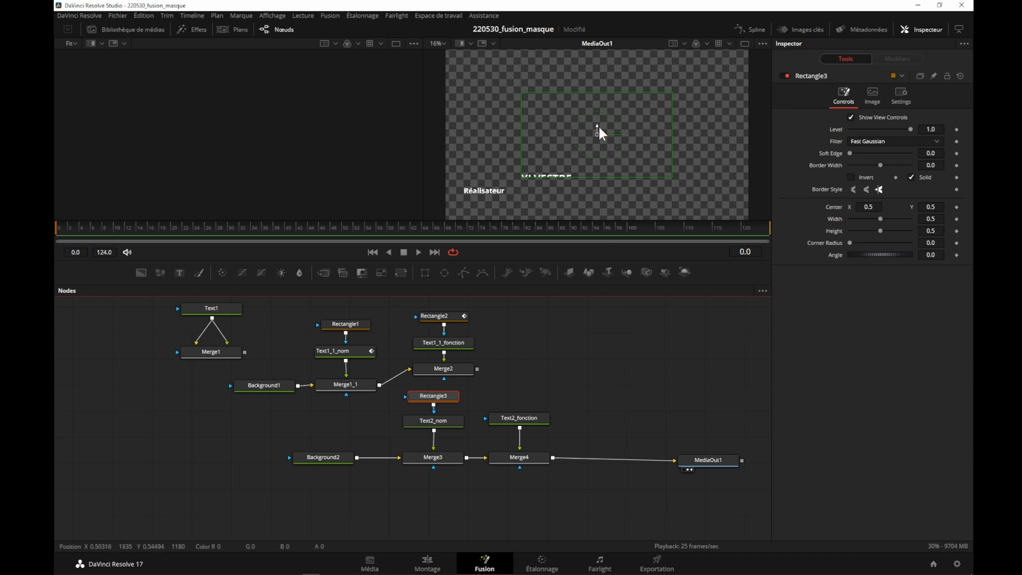
pyautogui.moveTo(595, 131); pyautogui.dragTo(515, 179)
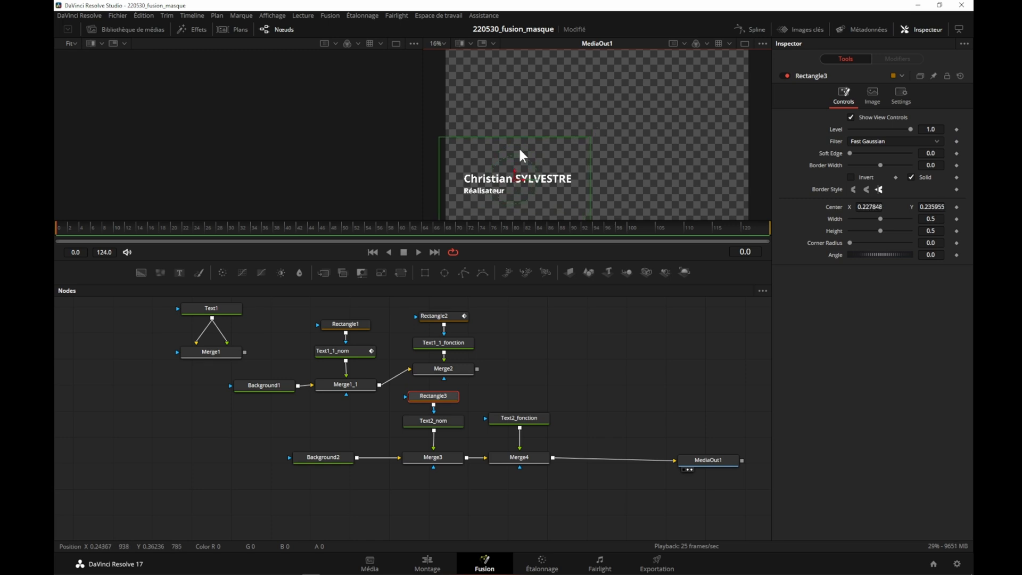
pyautogui.moveTo(518, 135); pyautogui.dragTo(519, 172)
pyautogui.moveTo(439, 178)
pyautogui.mouseDown()
pyautogui.moveTo(471, 181)
pyautogui.moveTo(457, 180)
pyautogui.mouseUp()
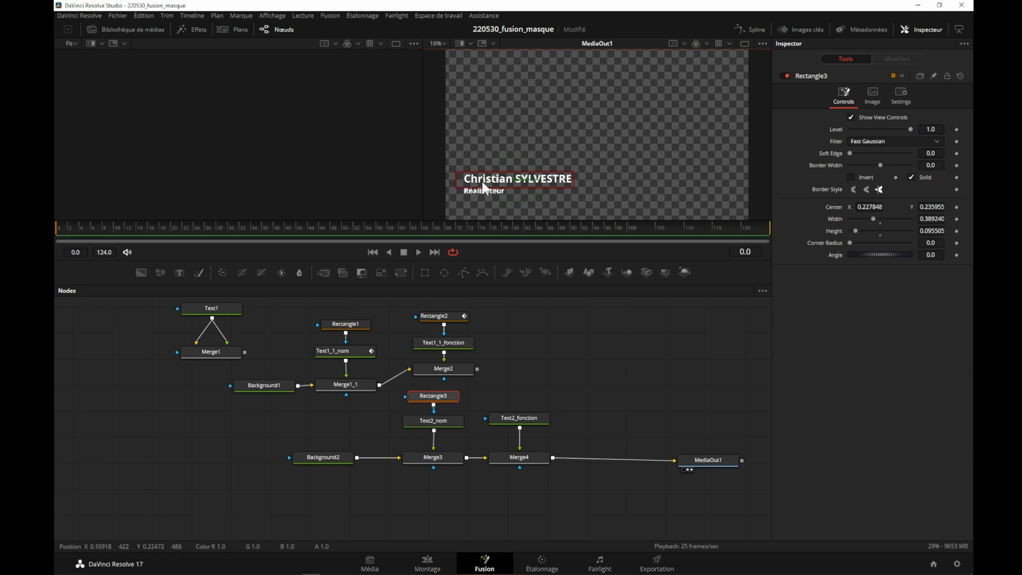
pyautogui.moveTo(516, 179); pyautogui.dragTo(519, 178)
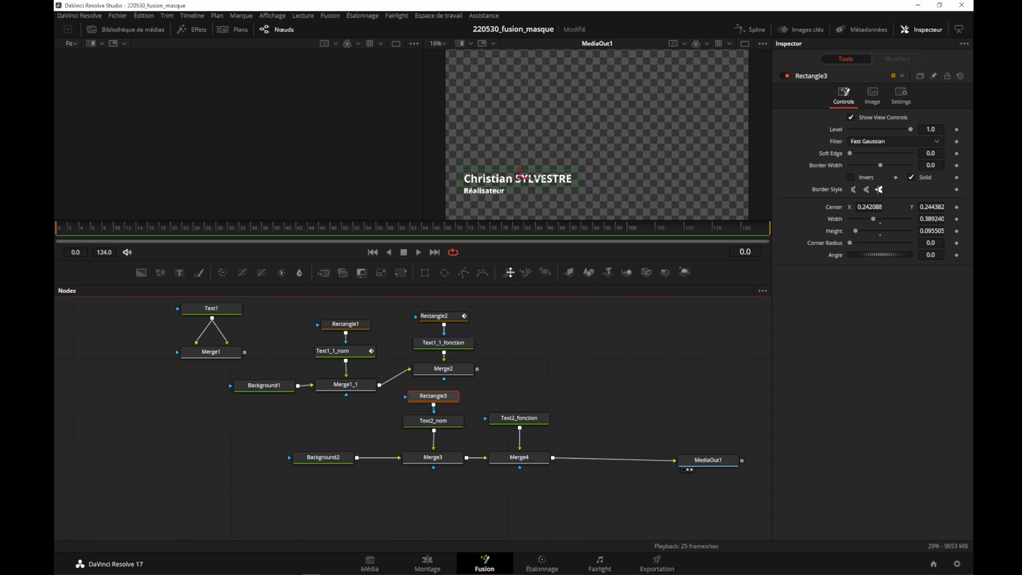
# - Move Text2_nom's text straight up out of its mask to Center Y about 0.305 and keyframe Center at frame 0
pyautogui.click(426, 421)
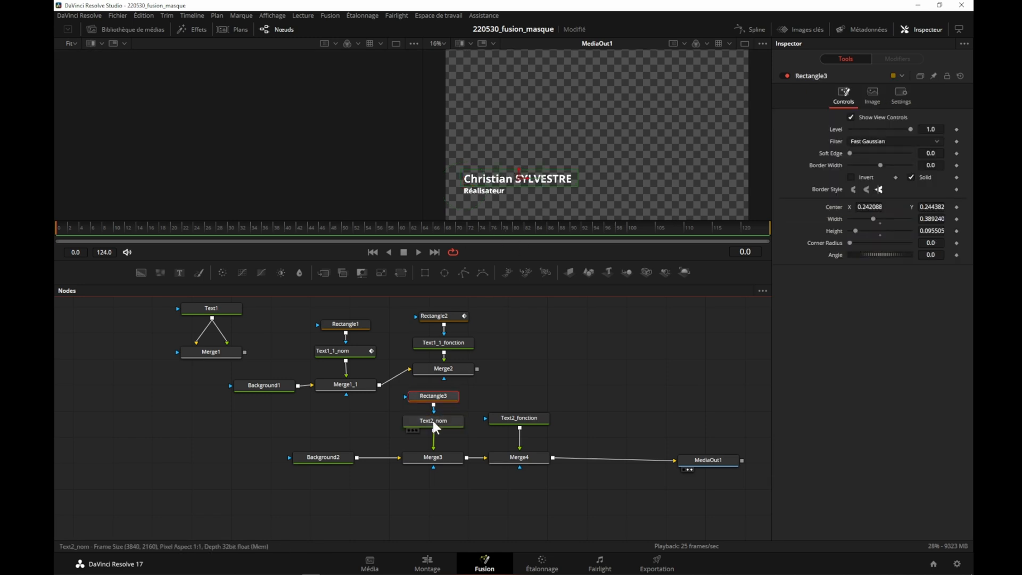
pyautogui.click(428, 421)
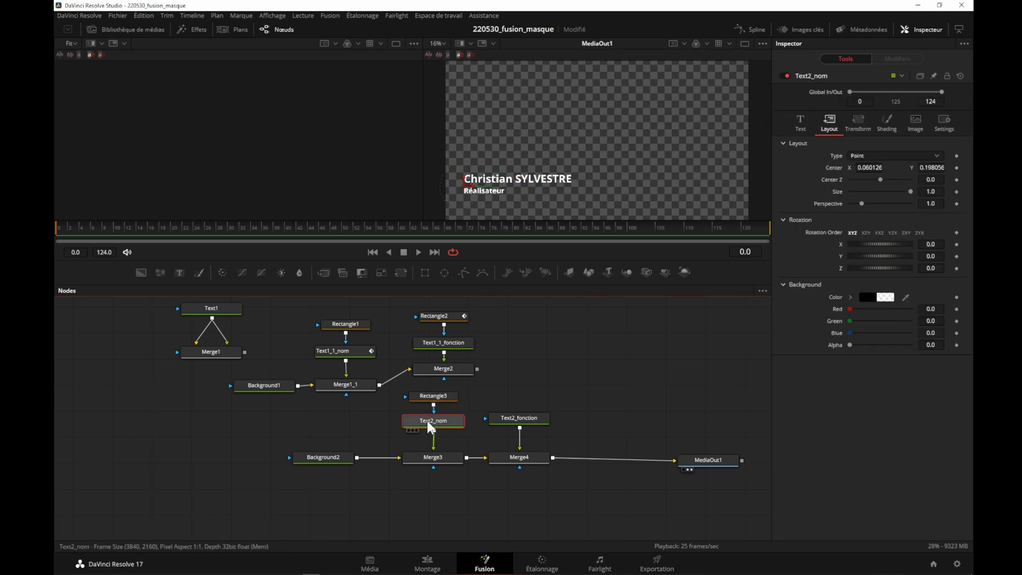
pyautogui.click(461, 179)
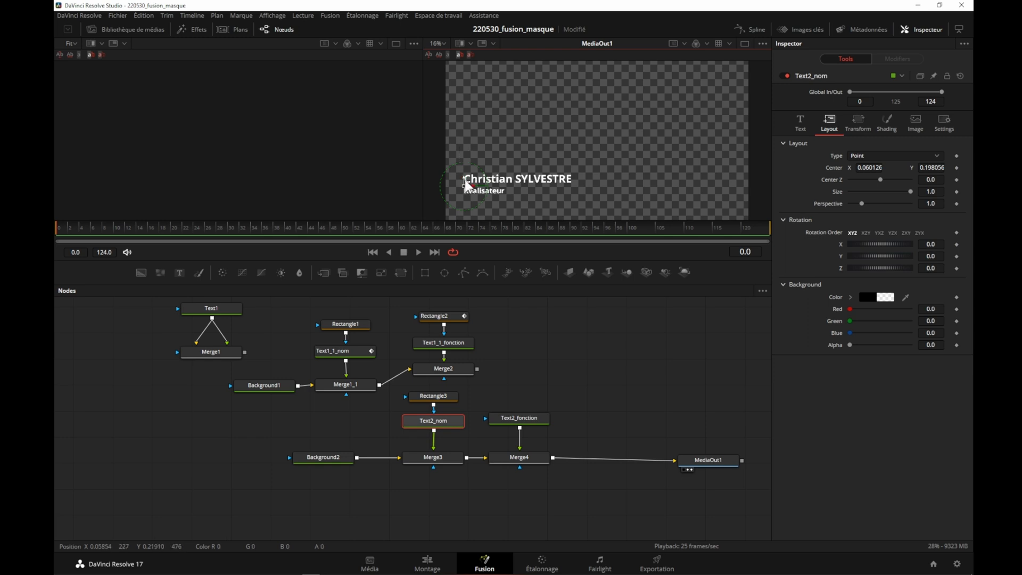
pyautogui.moveTo(465, 176)
pyautogui.mouseDown()
pyautogui.moveTo(461, 148)
pyautogui.moveTo(457, 192)
pyautogui.moveTo(459, 164)
pyautogui.mouseUp()
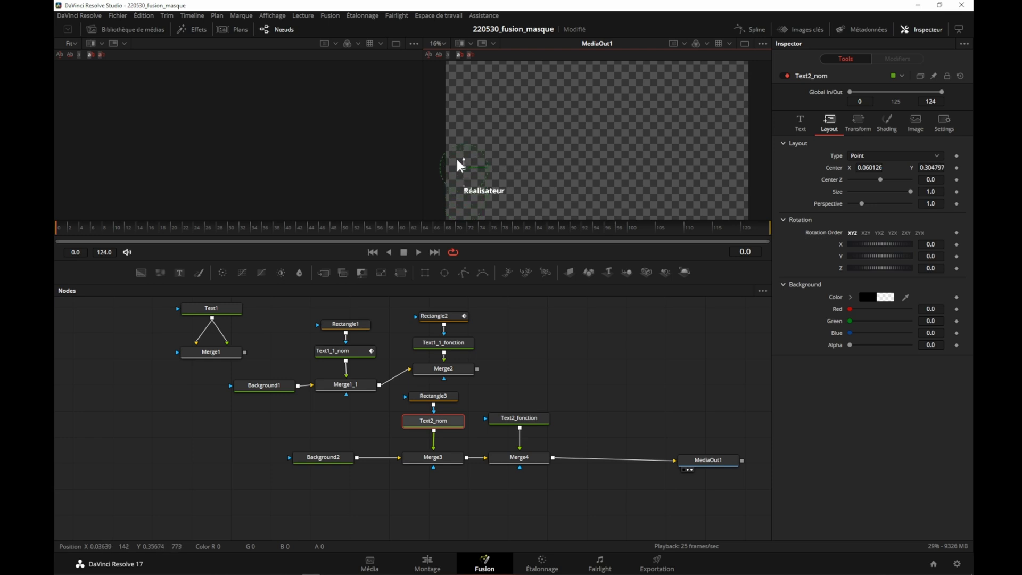
pyautogui.click(433, 421)
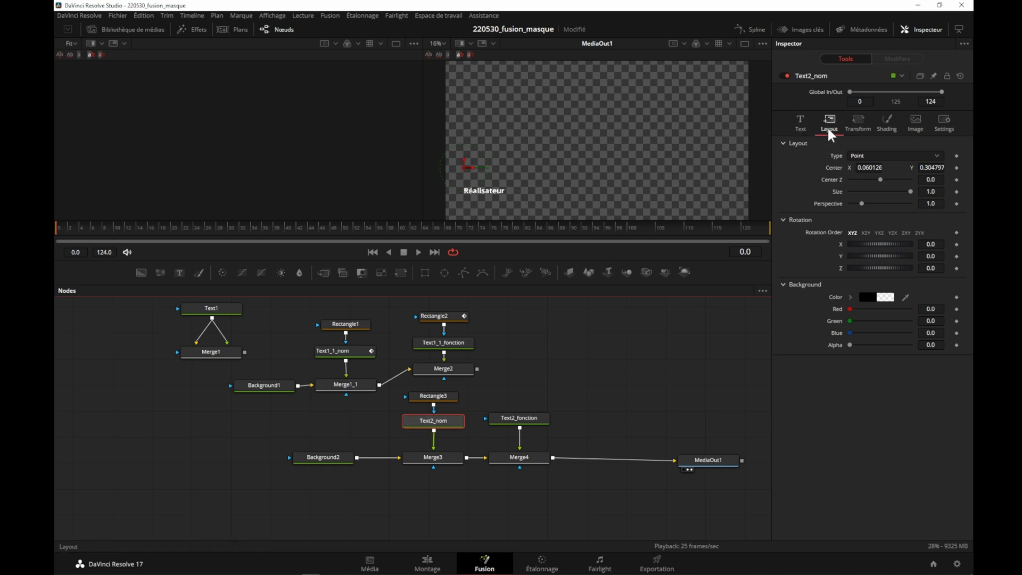
pyautogui.click(956, 167)
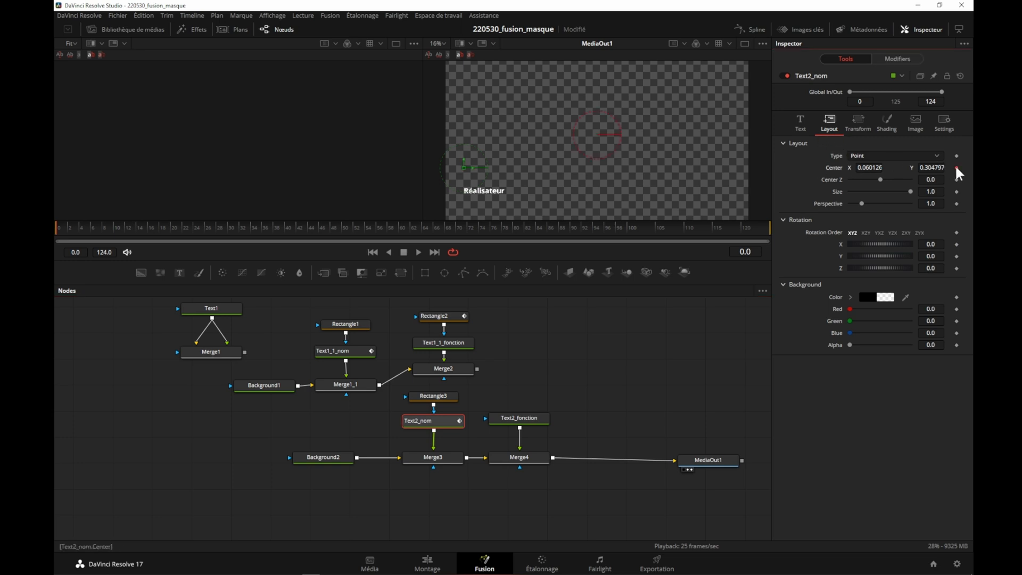
# - Go to frame 15 and add a Center keyframe on Text2_nom at the same hidden position
pyautogui.click(745, 251)
pyautogui.write('25')
pyautogui.press('BackSpace')
pyautogui.press('BackSpace')
pyautogui.write('15')
pyautogui.press('Return')
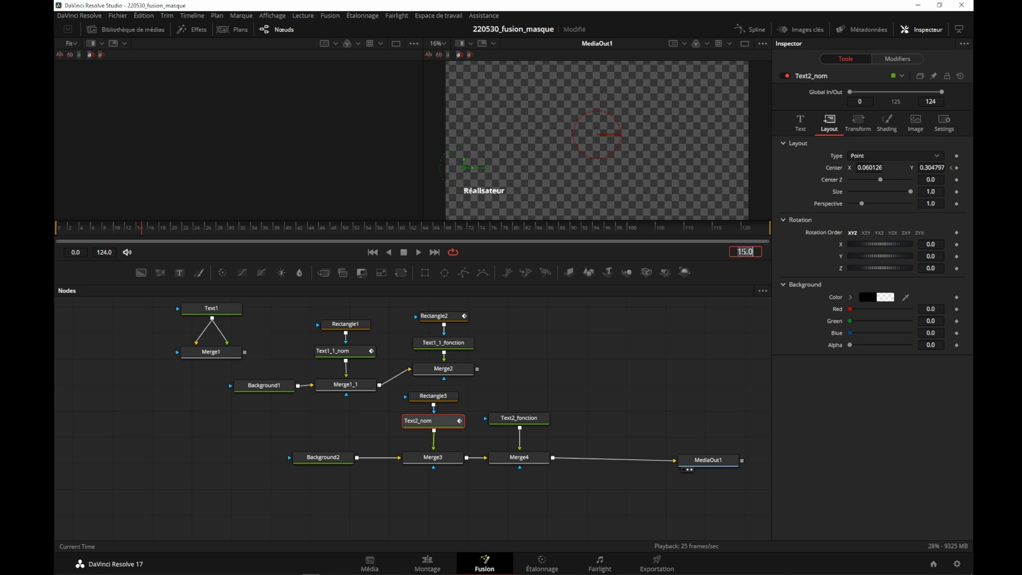
pyautogui.click(430, 419)
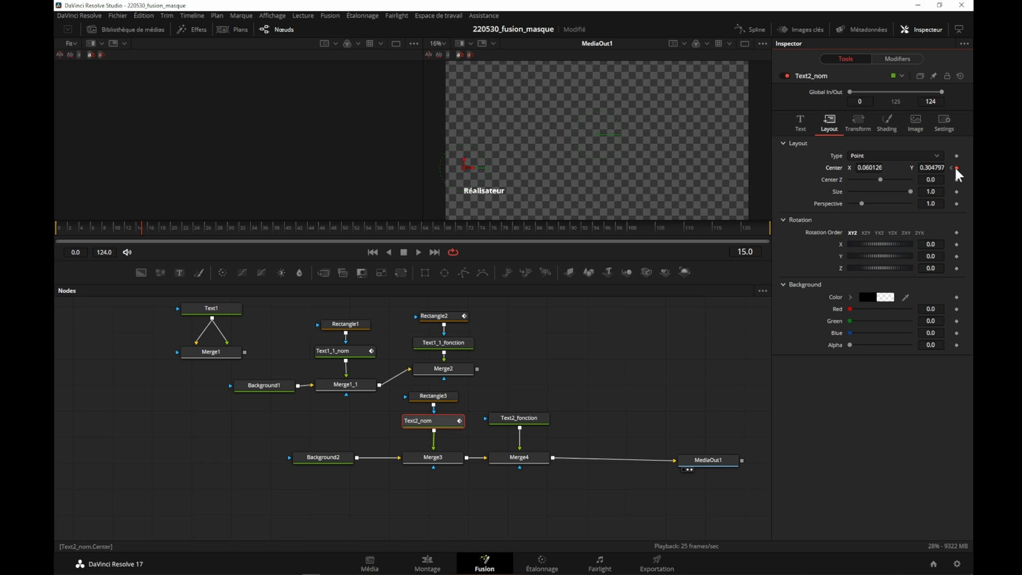
# - At frame 27, move Text2_nom's text down into its mask to Center Y about 0.2037, keyframing the new position
pyautogui.click(746, 253)
pyautogui.press('BackSpace')
pyautogui.press('BackSpace')
pyautogui.press('BackSpace')
pyautogui.press('BackSpace')
pyautogui.write('27')
pyautogui.press('Return')
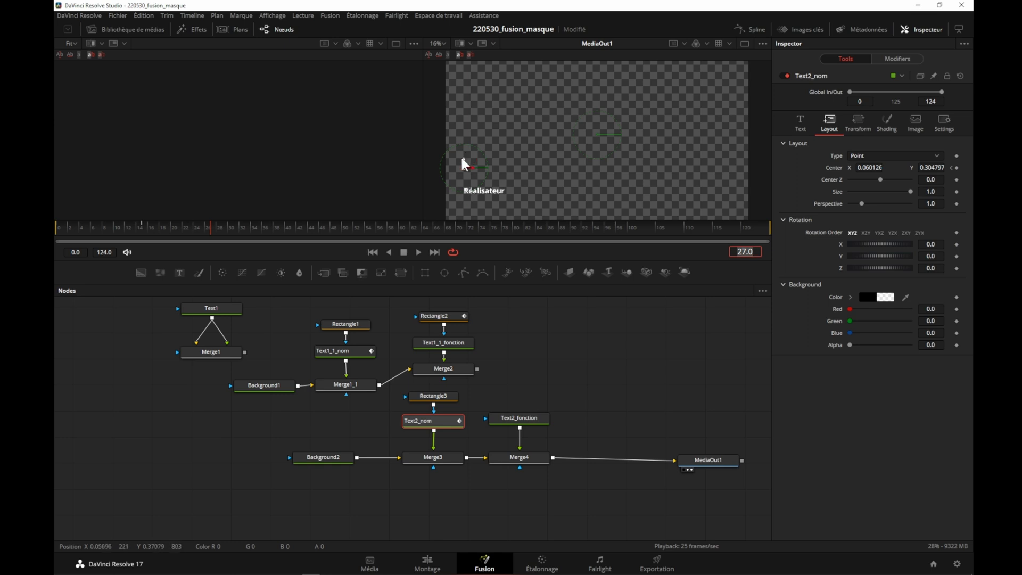
pyautogui.moveTo(462, 155); pyautogui.dragTo(463, 175)
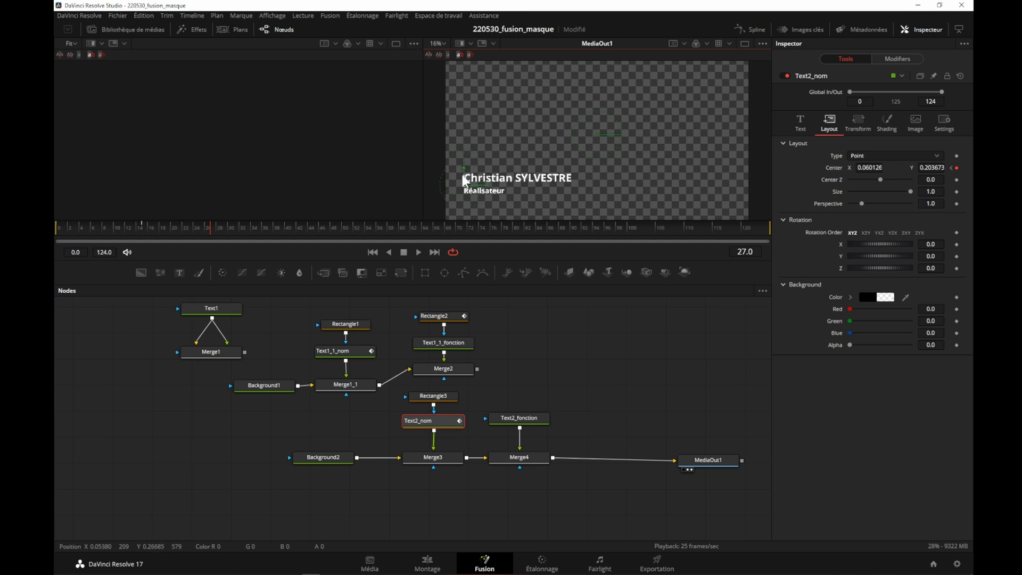
pyautogui.moveTo(931, 168)
pyautogui.mouseDown()
pyautogui.moveTo(961, 168)
pyautogui.moveTo(917, 167)
pyautogui.moveTo(931, 167)
pyautogui.mouseUp()
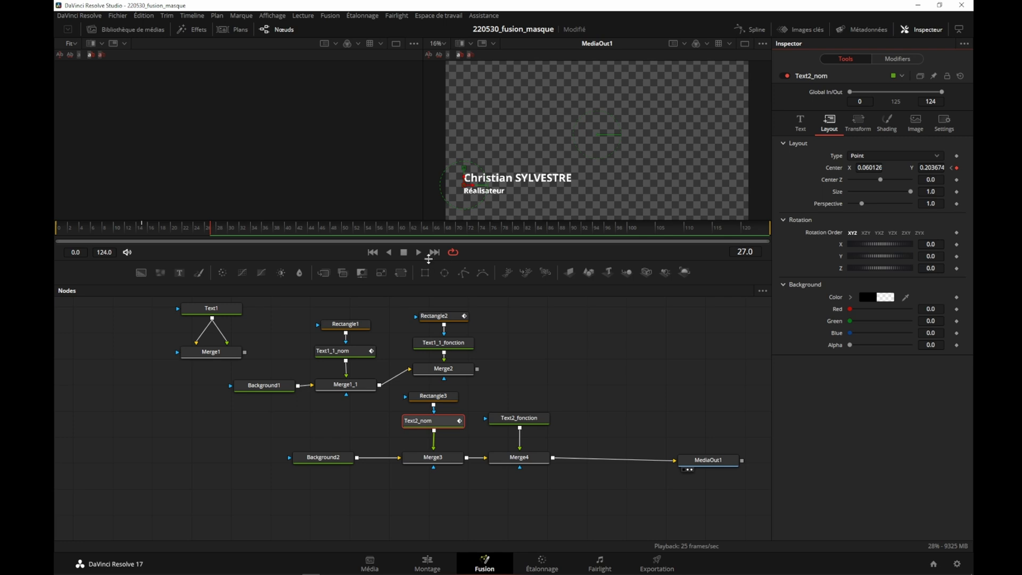
# - Play the composition from the first frame to check the name's sliding animation, and stop playback
pyautogui.click(374, 251)
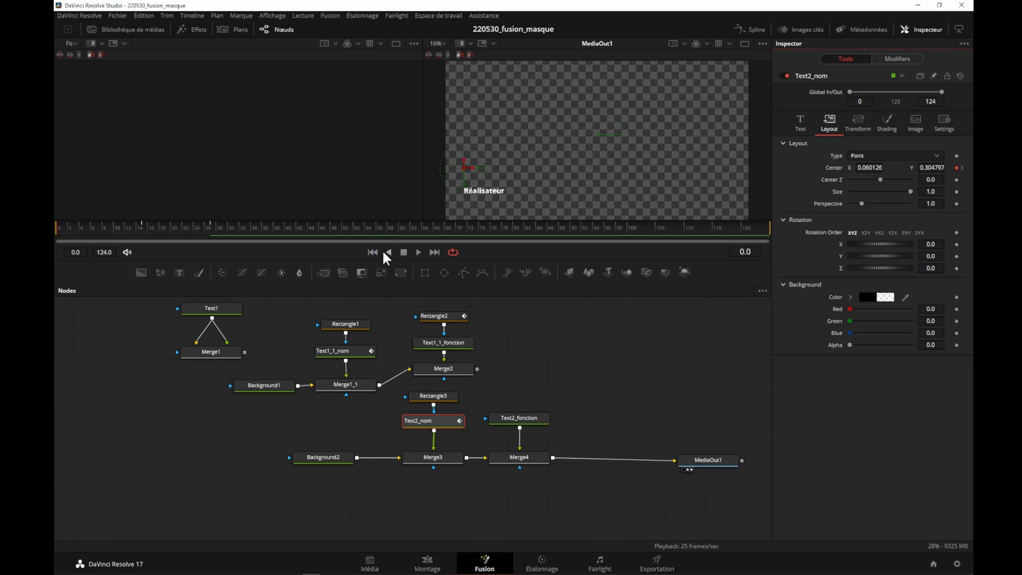
pyautogui.click(419, 252)
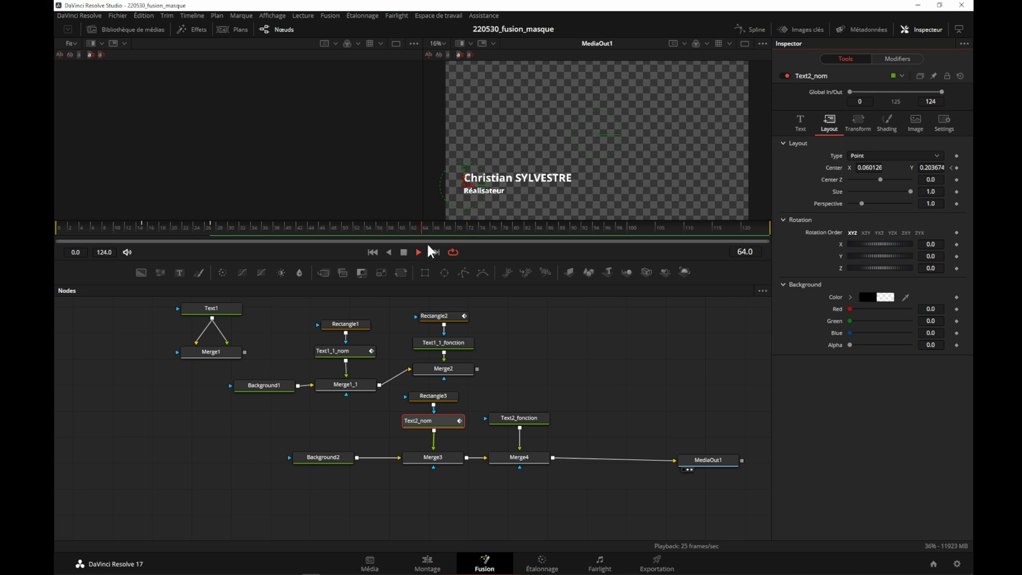
pyautogui.click(404, 253)
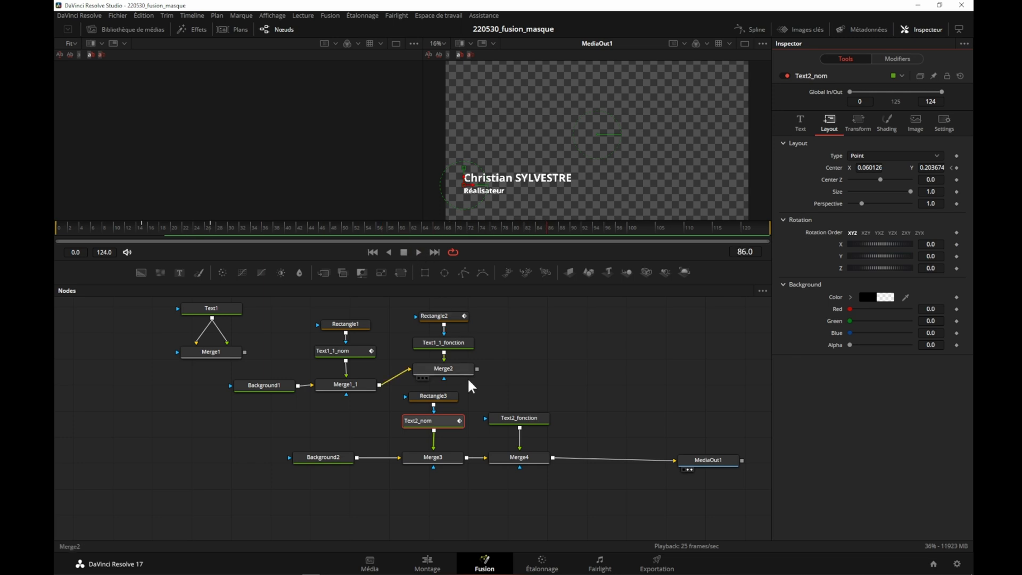
# - Open the Spline editor for Text2_nom and display its Center displacement curve
pyautogui.click(428, 417)
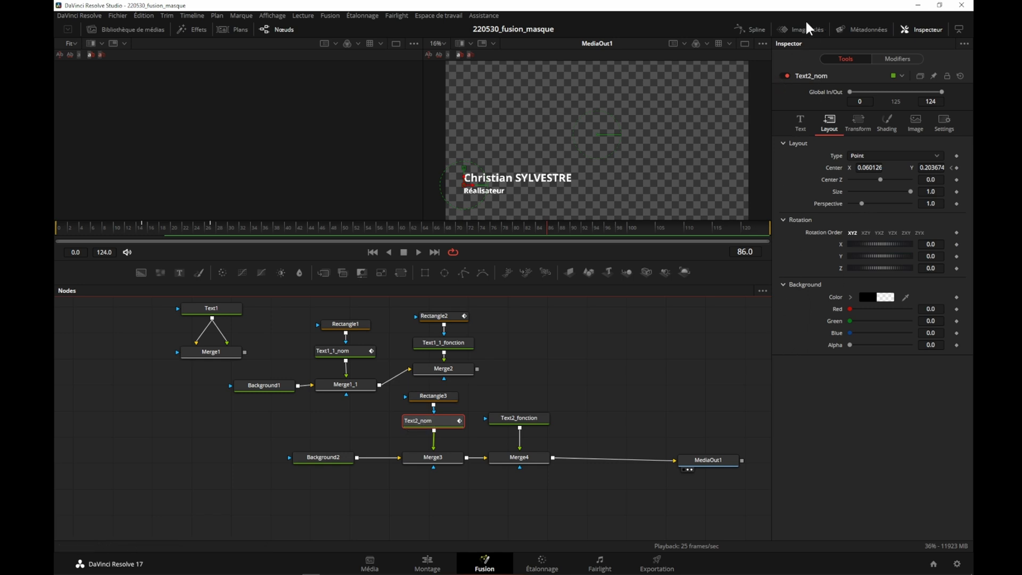
pyautogui.click(757, 30)
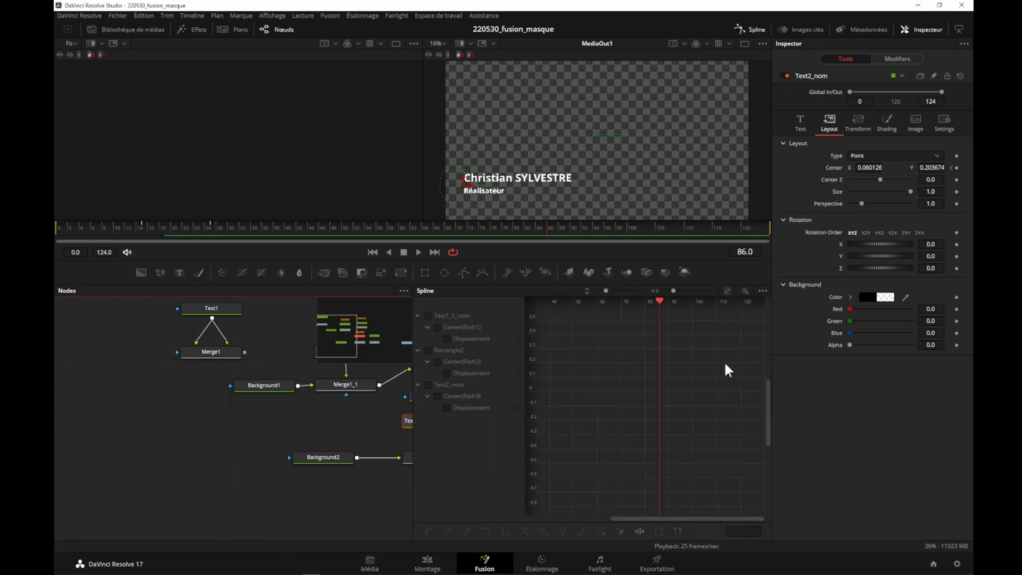
pyautogui.click(725, 294)
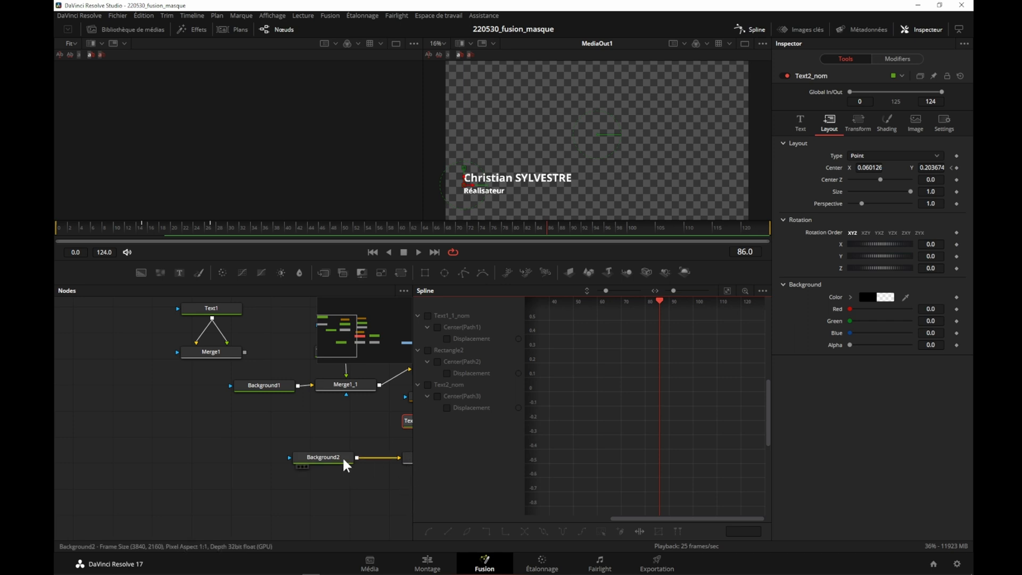
pyautogui.moveTo(263, 423); pyautogui.dragTo(103, 420)
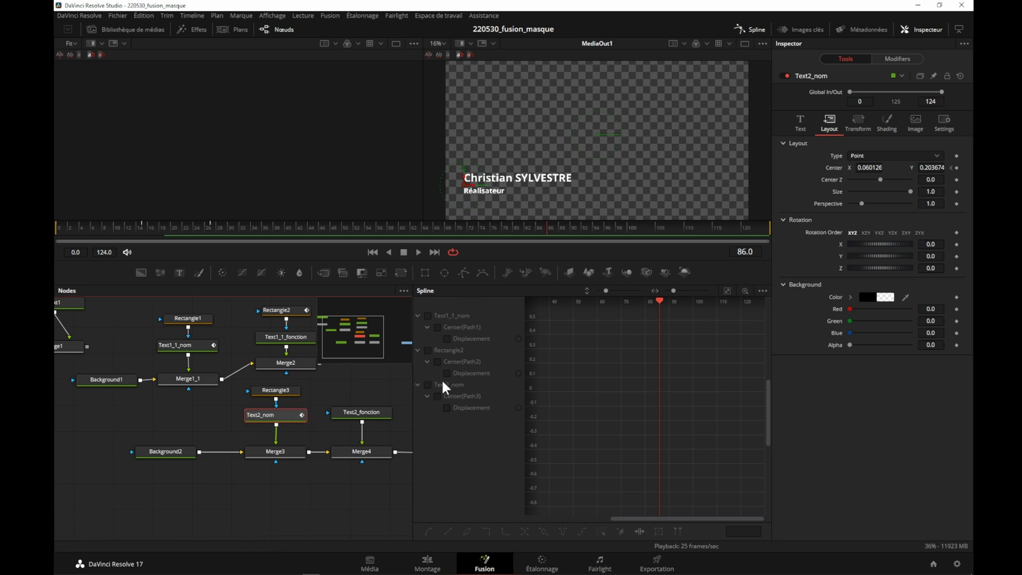
pyautogui.click(428, 384)
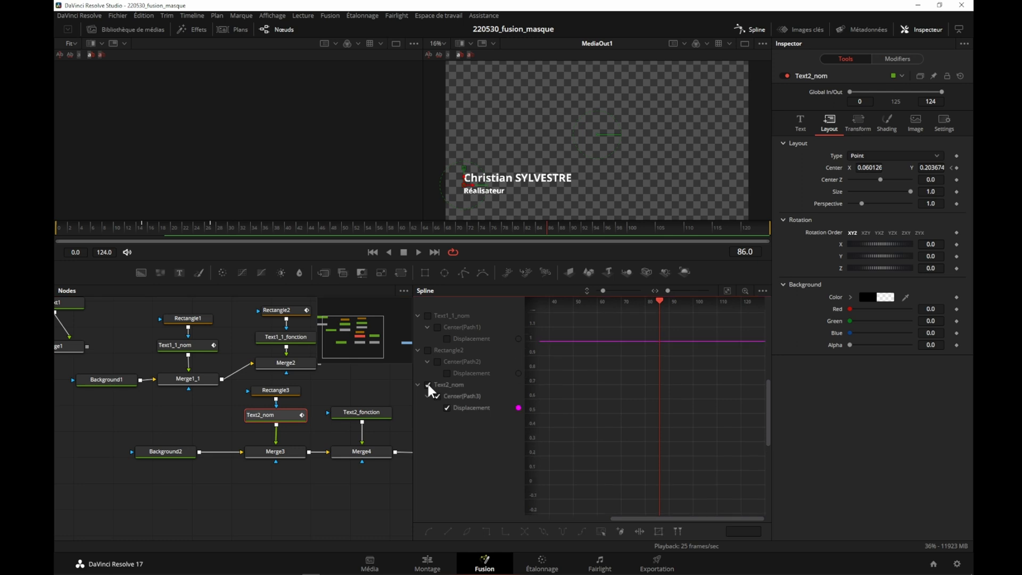
# - Smooth the keyframes at frames 15 and 27 on Text2_nom's Center displacement curve
pyautogui.click(727, 290)
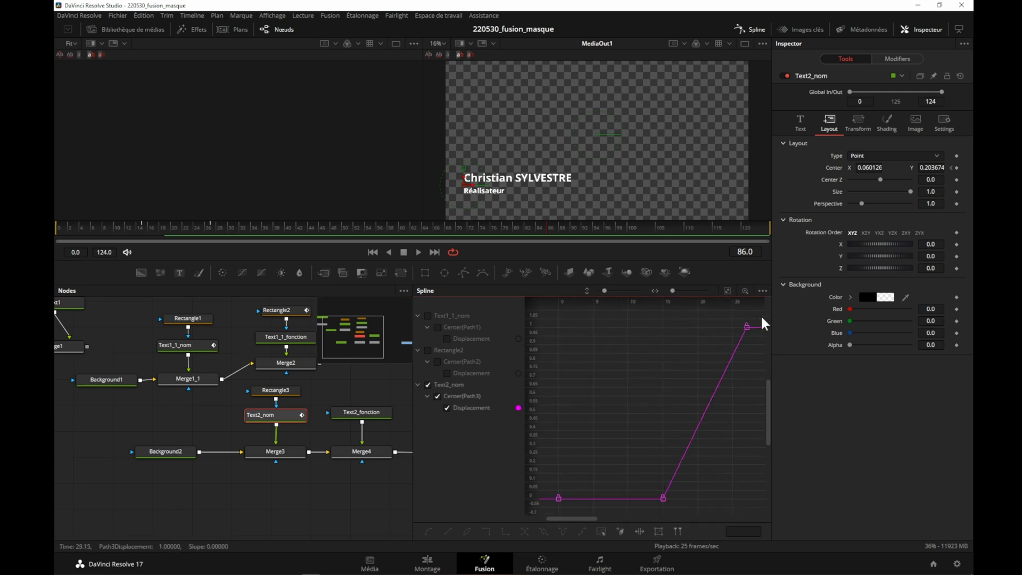
pyautogui.moveTo(757, 315); pyautogui.dragTo(645, 506)
pyautogui.click(427, 528)
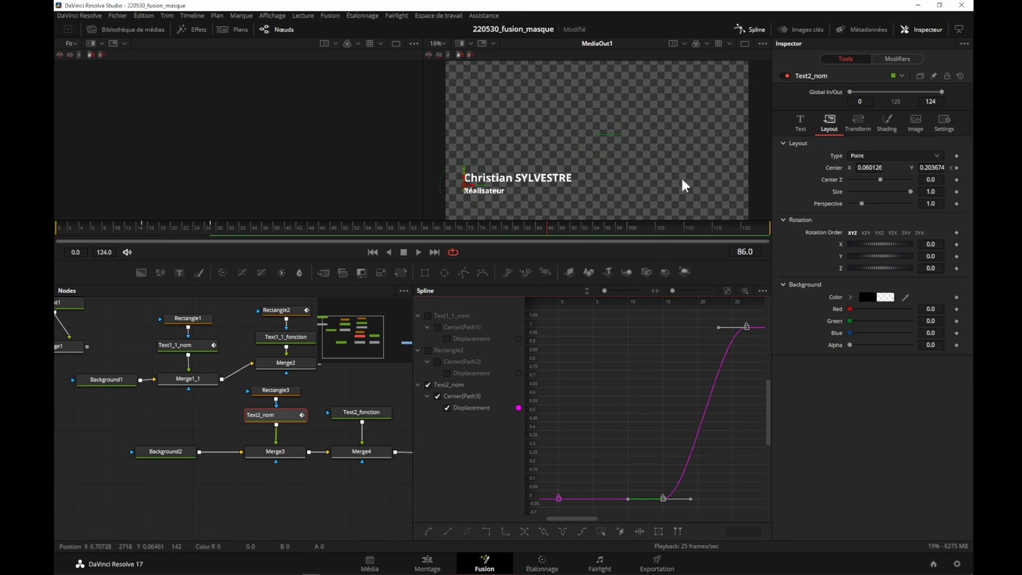
# - Close the Spline editor and play the composition from the first frame to check the name's smoothed motion
pyautogui.click(758, 28)
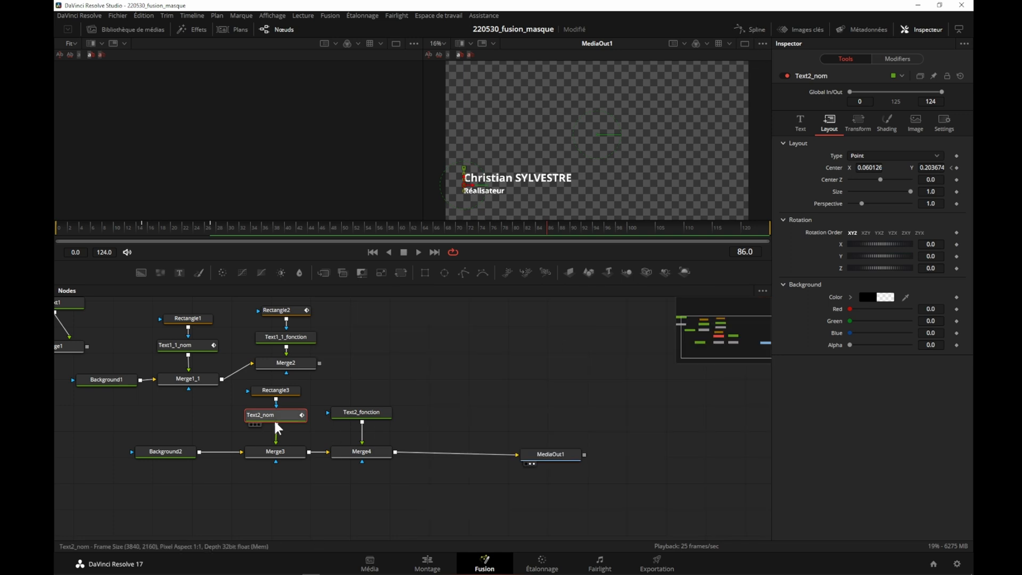
pyautogui.click(376, 251)
pyautogui.click(420, 253)
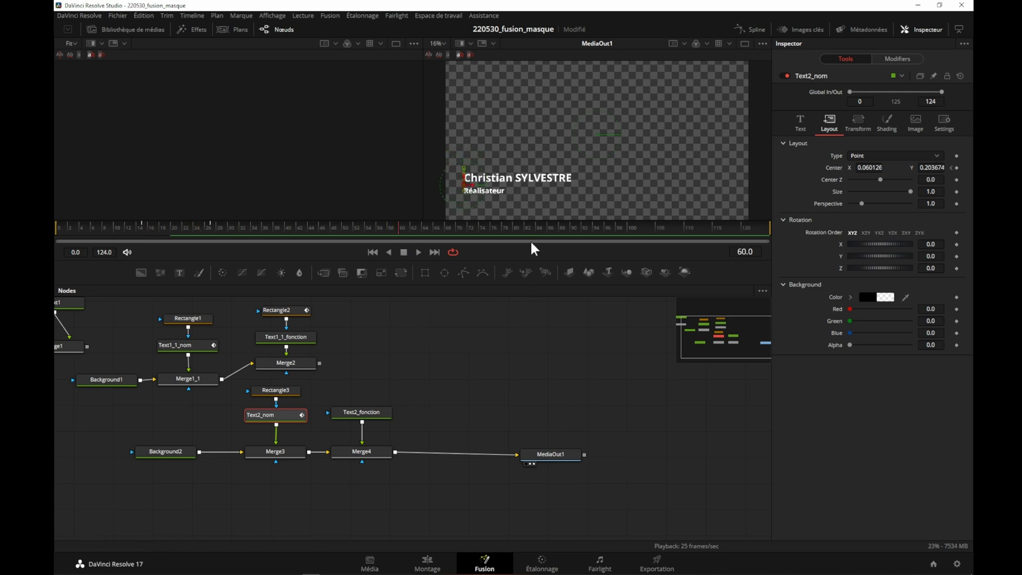
# - Add a Rectangle mask to Text2_fonction and shape it around the function text, about 0.193 wide and 0.09 high
pyautogui.click(350, 411)
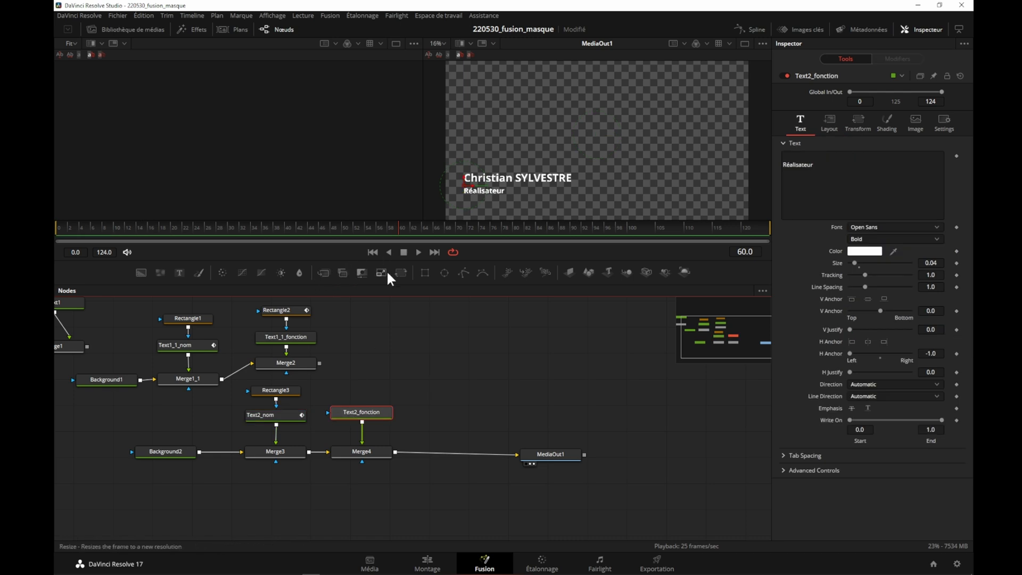
pyautogui.click(424, 269)
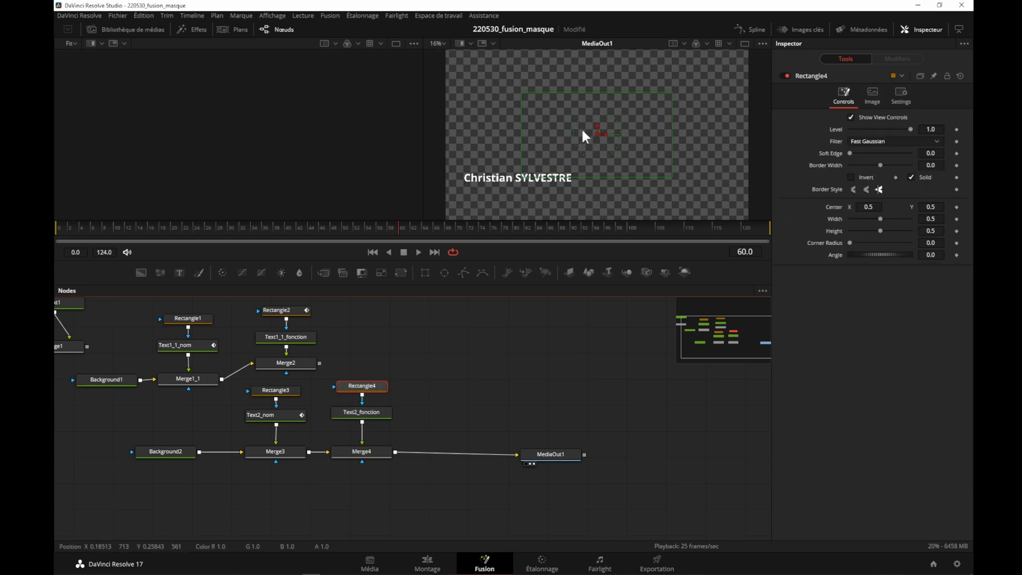
pyautogui.moveTo(595, 132); pyautogui.dragTo(491, 192)
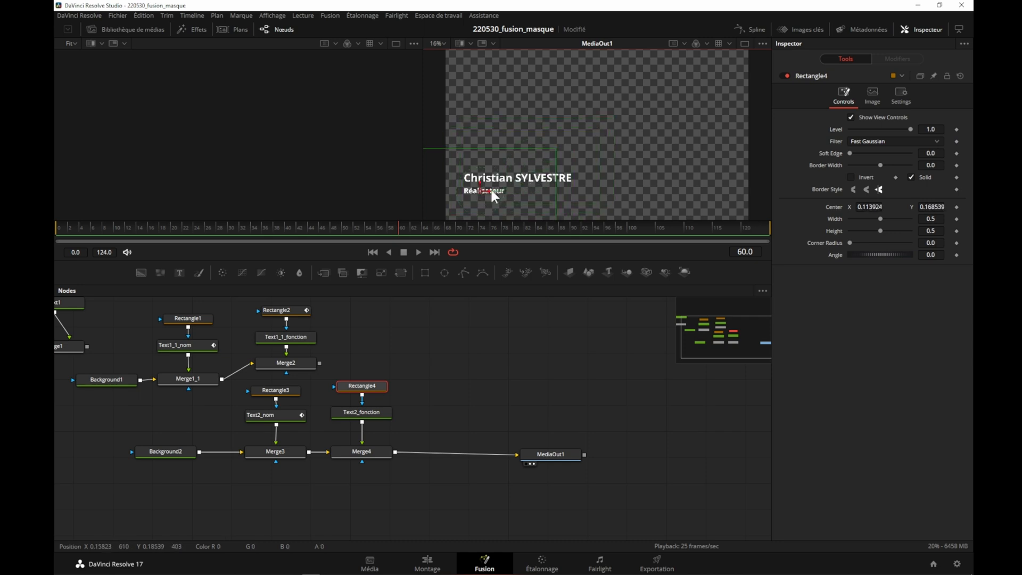
pyautogui.moveTo(484, 149); pyautogui.dragTo(480, 183)
pyautogui.moveTo(554, 191); pyautogui.dragTo(513, 191)
# - Tighten Rectangle4 around "Réalisateur" with Center about 0.127, 0.170 and Width about 0.14, and save the project
pyautogui.scroll(8, 527, 165)
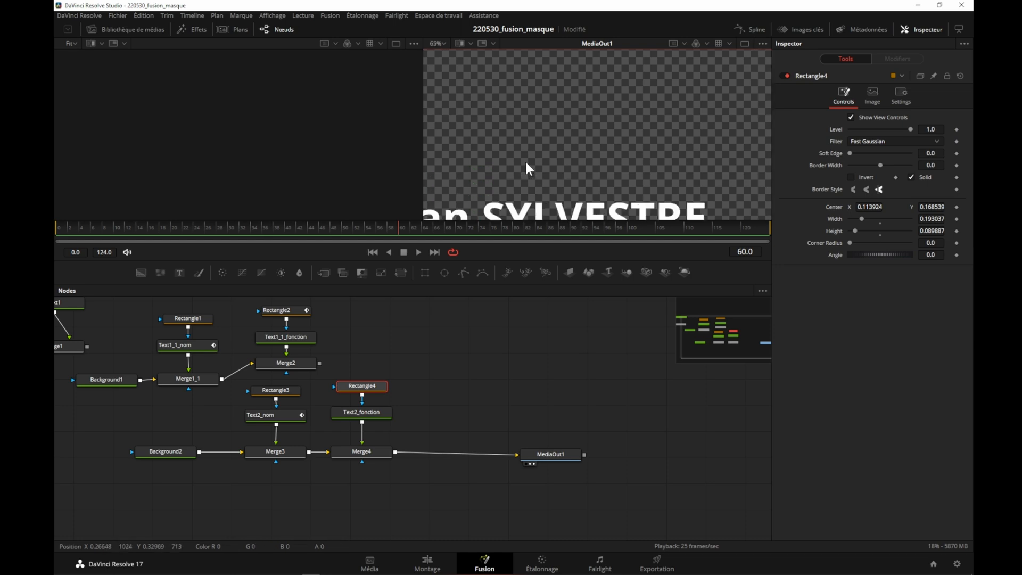
pyautogui.moveTo(516, 168); pyautogui.dragTo(572, 80)
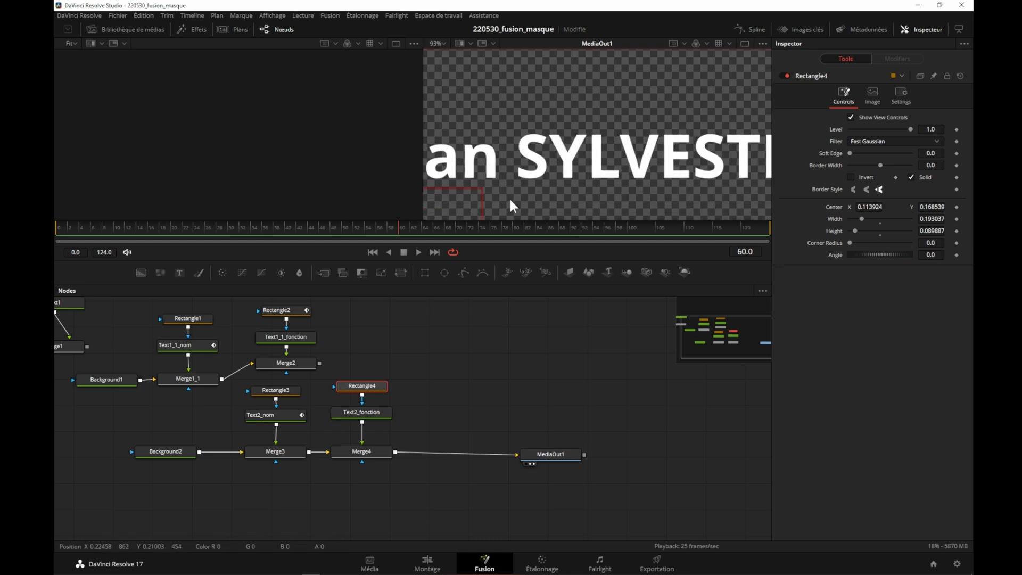
pyautogui.moveTo(515, 198); pyautogui.dragTo(796, 103)
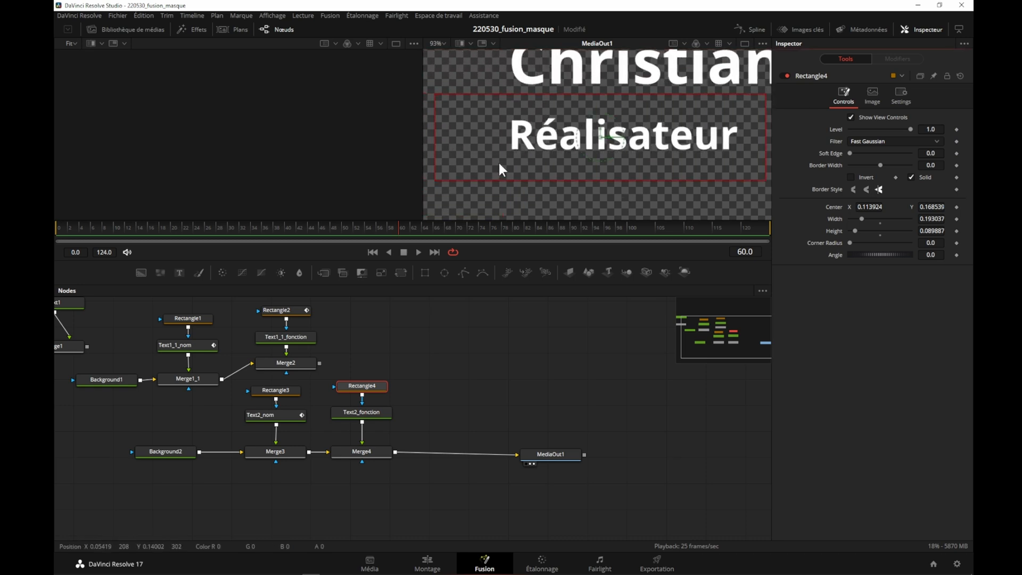
pyautogui.moveTo(601, 140); pyautogui.dragTo(616, 141)
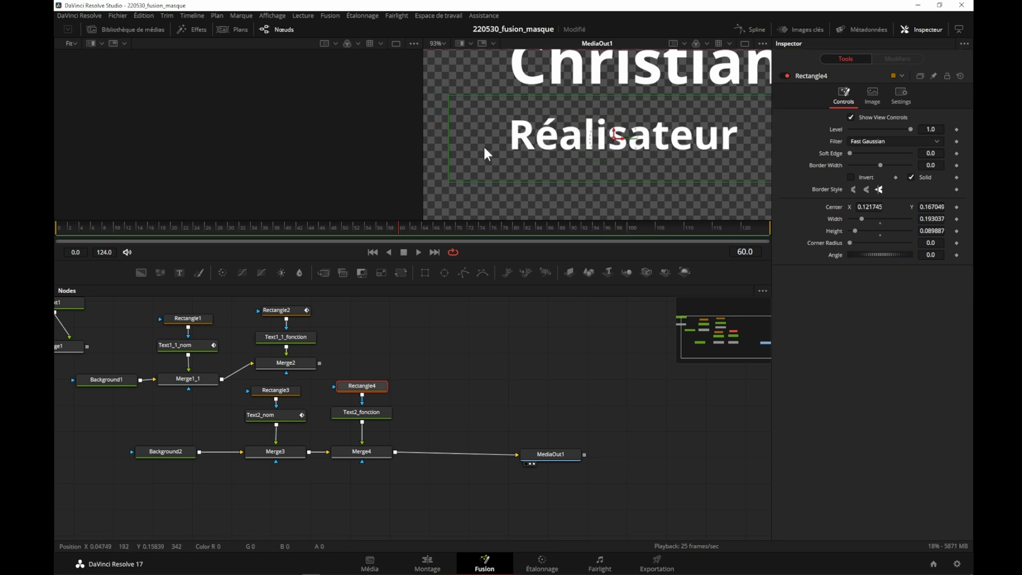
pyautogui.moveTo(452, 140); pyautogui.dragTo(500, 148)
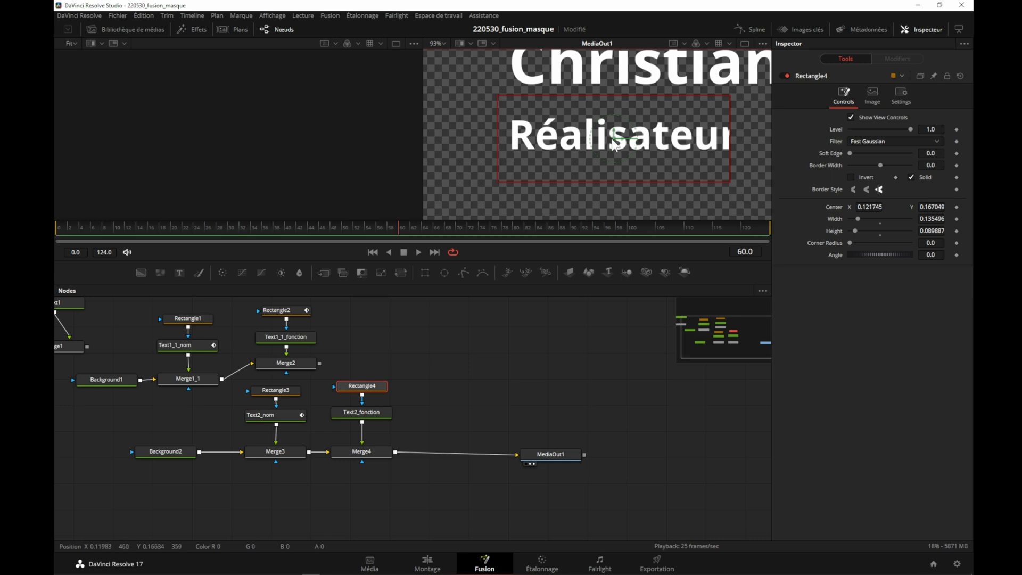
pyautogui.moveTo(614, 141); pyautogui.dragTo(624, 139)
pyautogui.moveTo(505, 138); pyautogui.dragTo(501, 138)
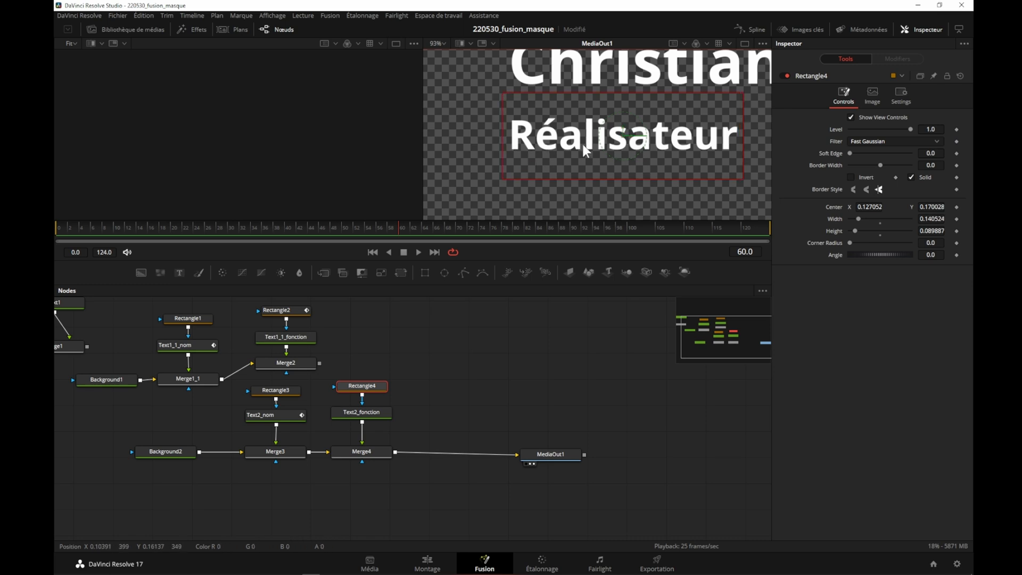
pyautogui.hotkey('ctrl', 's')
pyautogui.scroll(-8, 576, 144)
pyautogui.moveTo(643, 94); pyautogui.dragTo(531, 136)
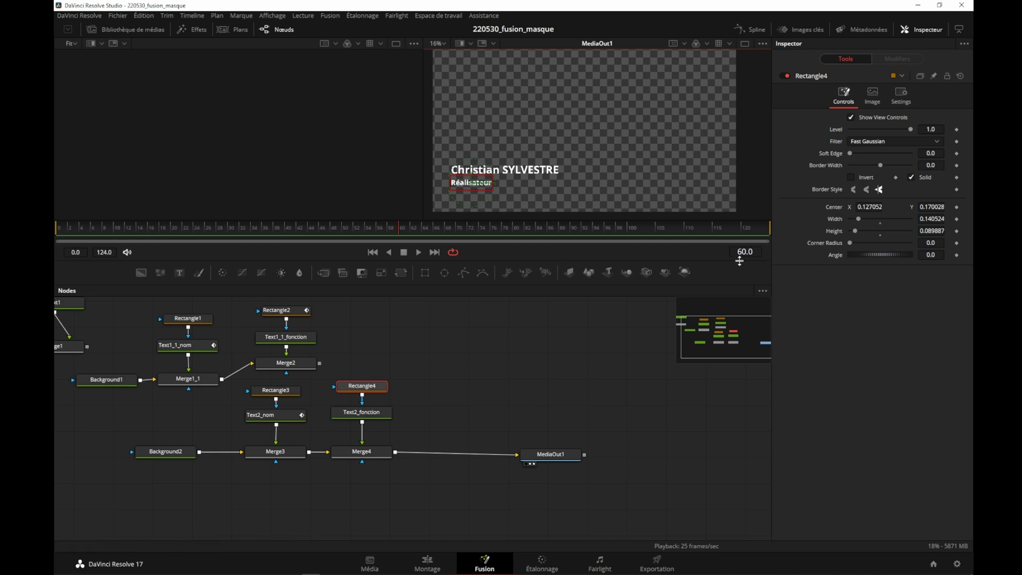
# - Move the composition's playhead to frame 39
pyautogui.click(373, 252)
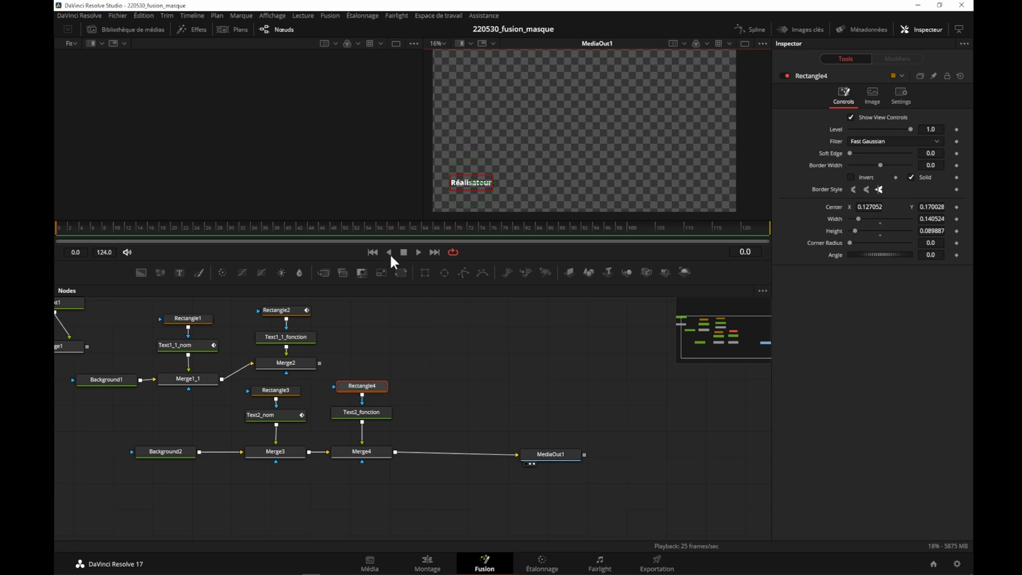
pyautogui.doubleClick(745, 252)
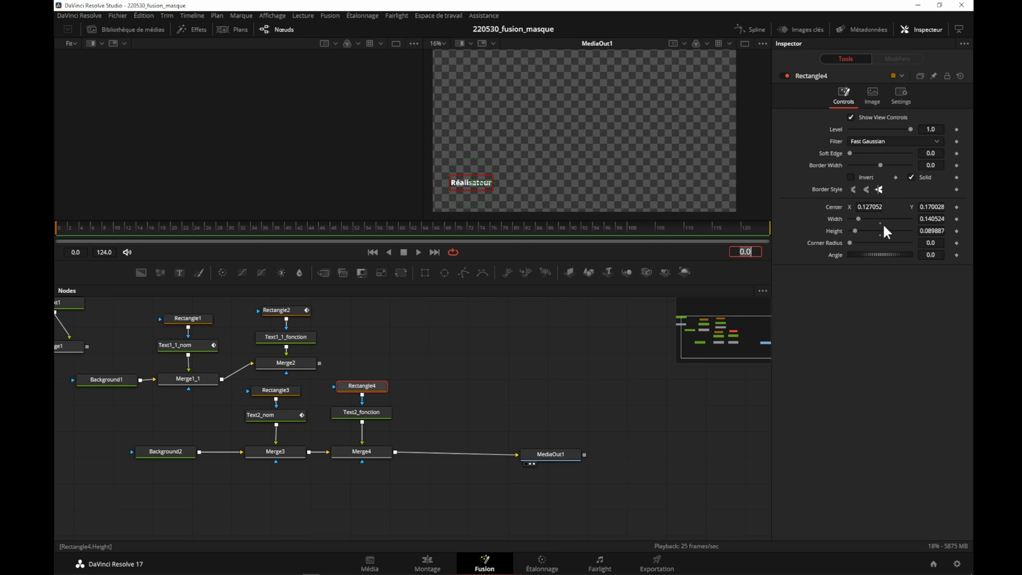
pyautogui.write('39')
pyautogui.press('Return')
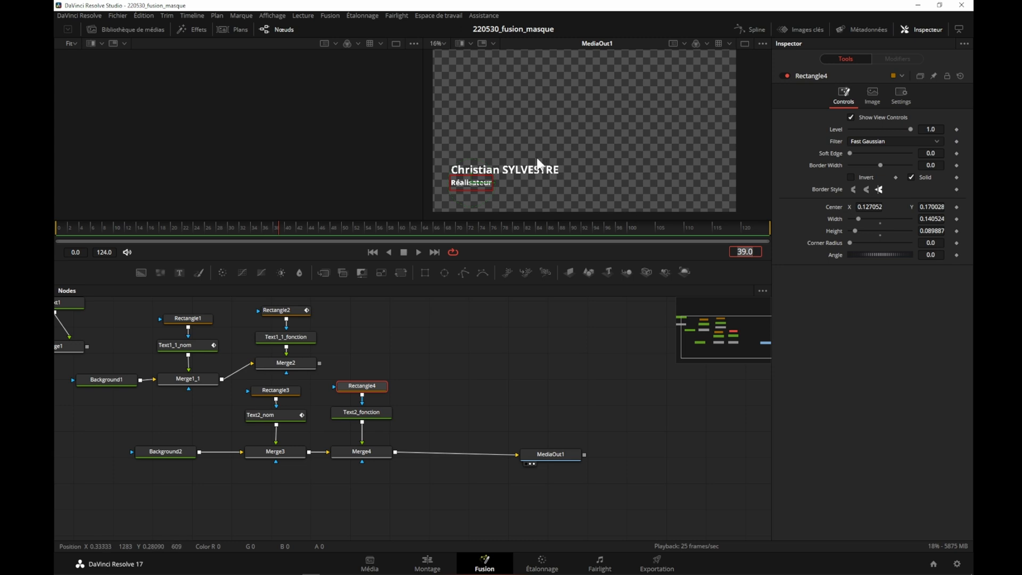
pyautogui.scroll(6, 536, 157)
pyautogui.moveTo(528, 175); pyautogui.dragTo(705, 75)
pyautogui.moveTo(544, 192); pyautogui.dragTo(648, 207)
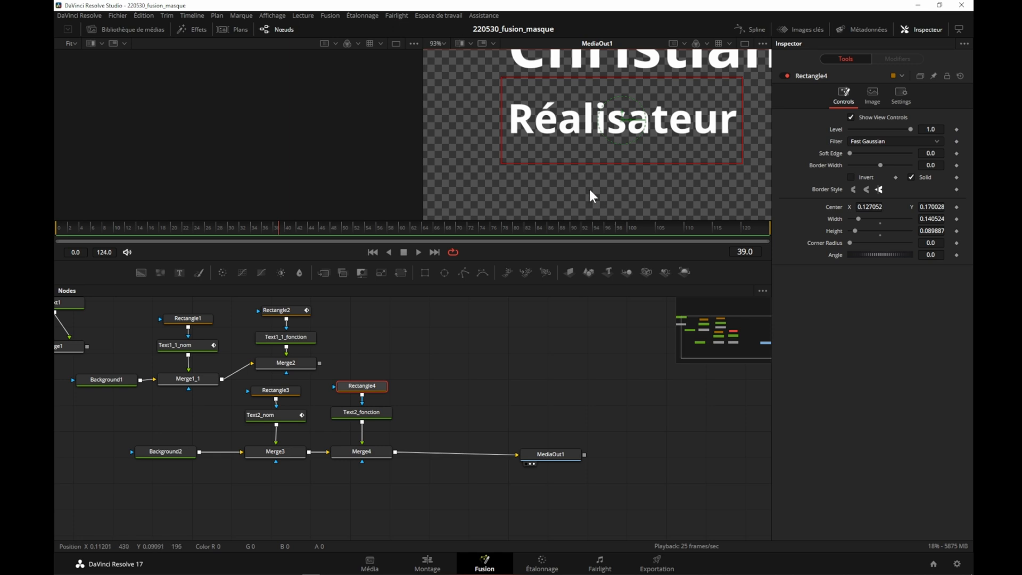
pyautogui.scroll(-2, 582, 188)
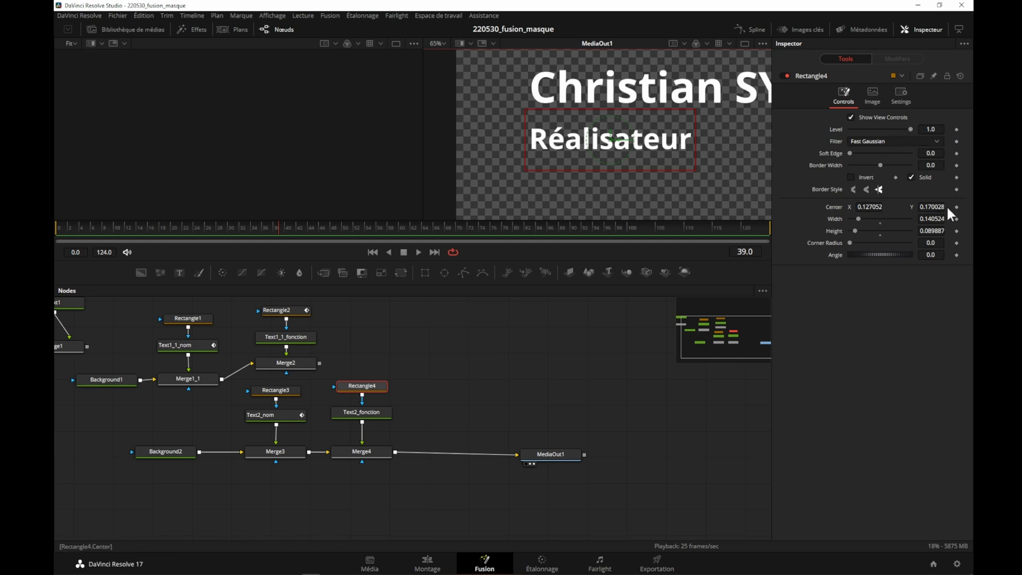
pyautogui.moveTo(874, 206); pyautogui.dragTo(799, 206)
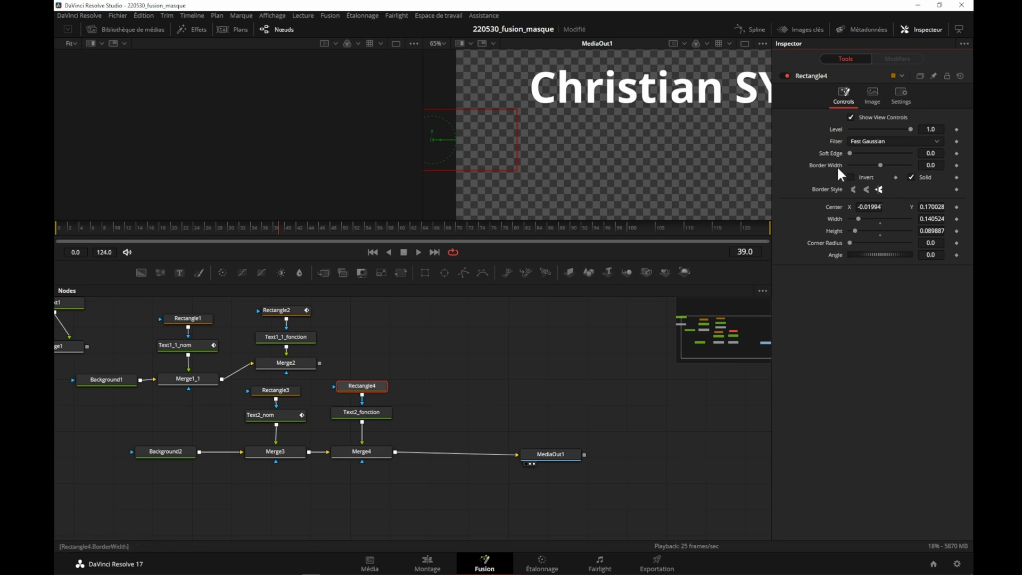
pyautogui.click(956, 207)
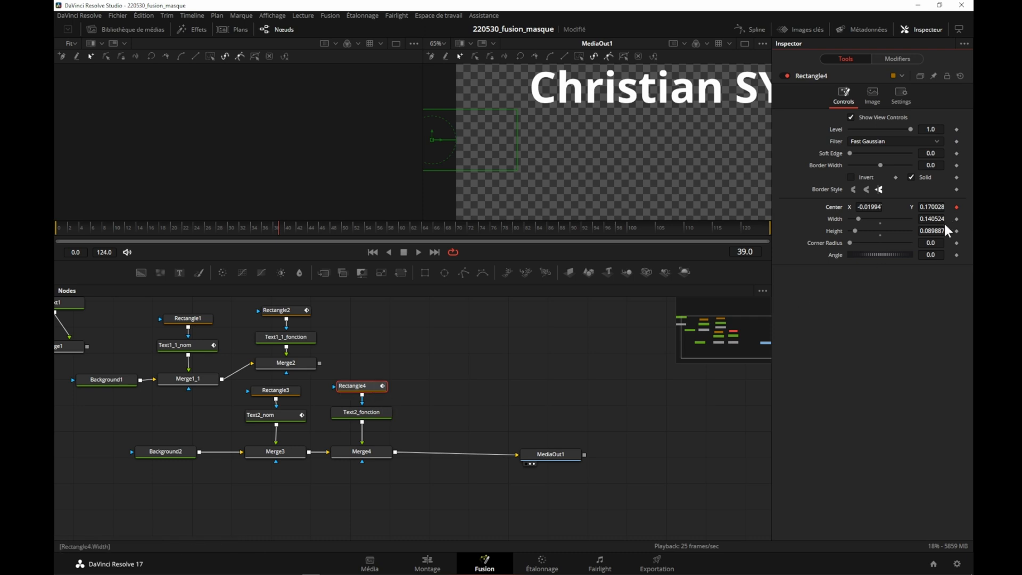
pyautogui.click(956, 207)
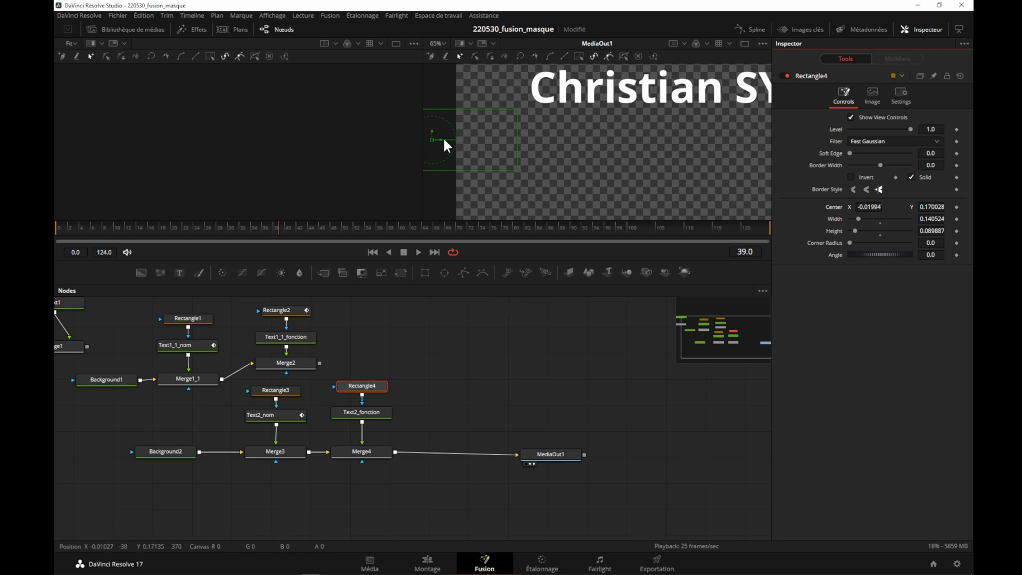
pyautogui.moveTo(441, 137); pyautogui.dragTo(621, 145)
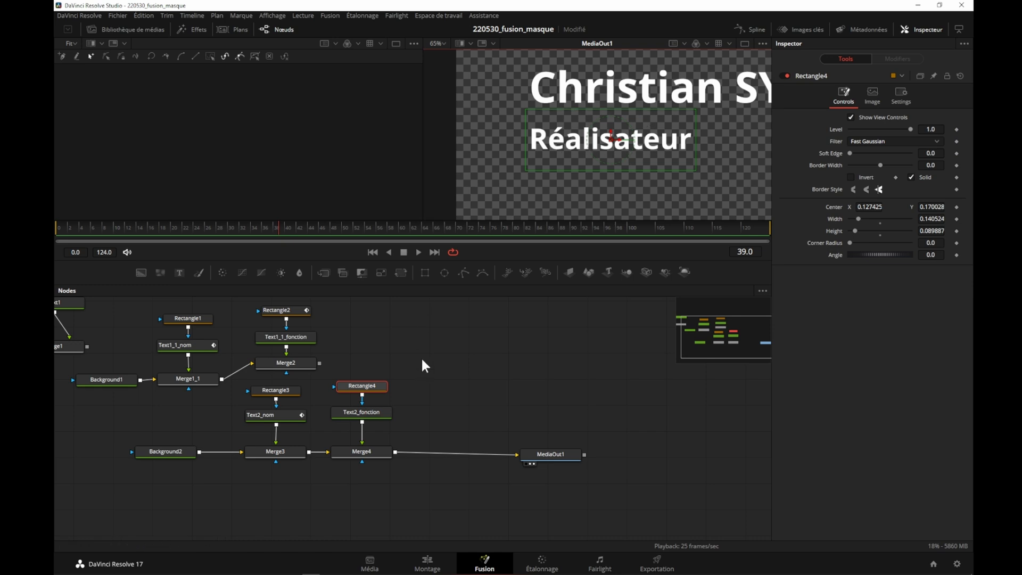
# - At frame 39, move Text2_fonction's Center X to about -0.112, outside its mask, and add a Center keyframe
pyautogui.click(350, 408)
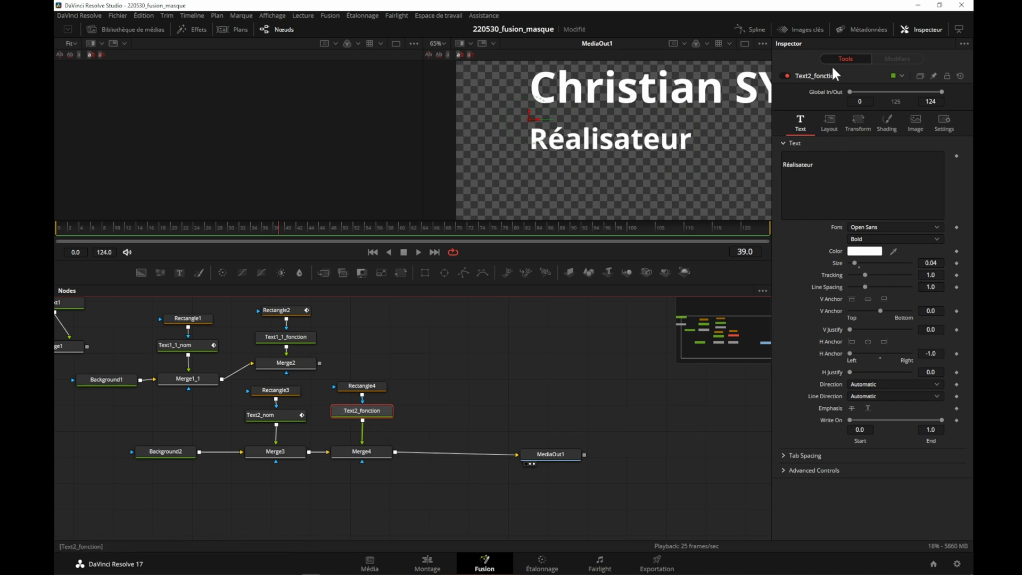
pyautogui.click(829, 120)
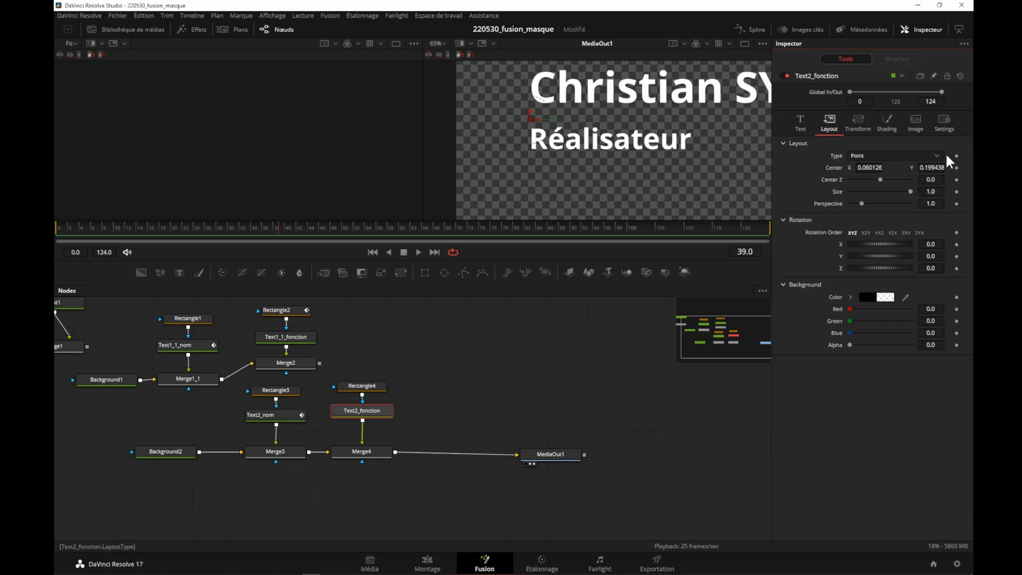
pyautogui.moveTo(869, 167); pyautogui.dragTo(786, 168)
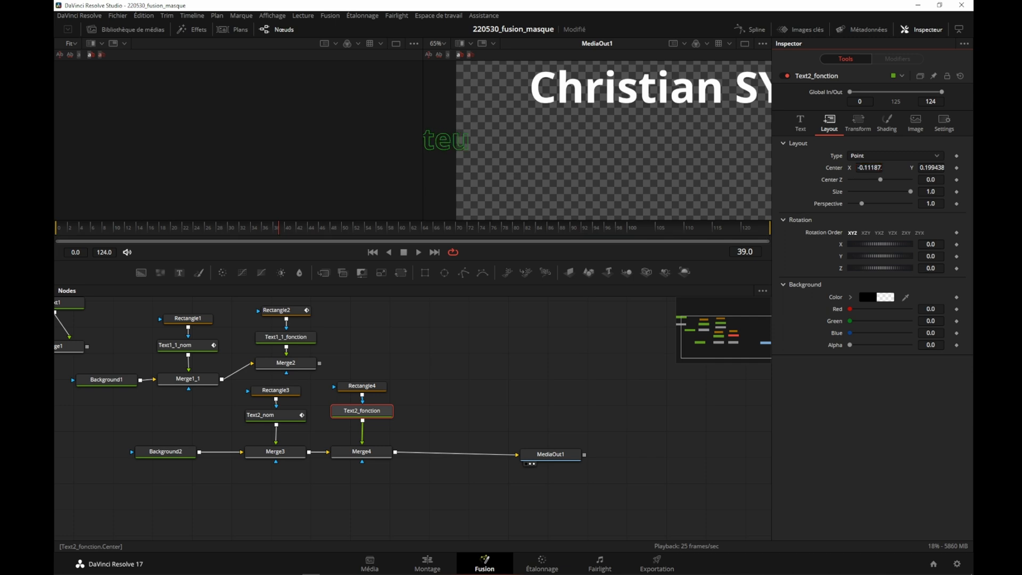
pyautogui.click(956, 168)
# - At frame 51, move Text2_fonction back into its mask with Center X about 0.064, keyframing the new position
pyautogui.click(745, 252)
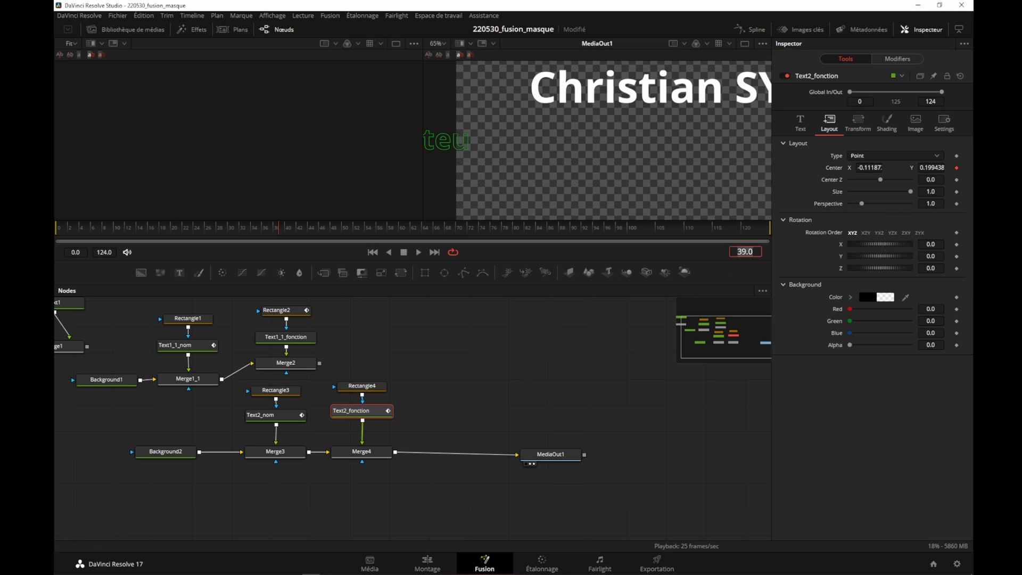
pyautogui.write('51')
pyautogui.press('Return')
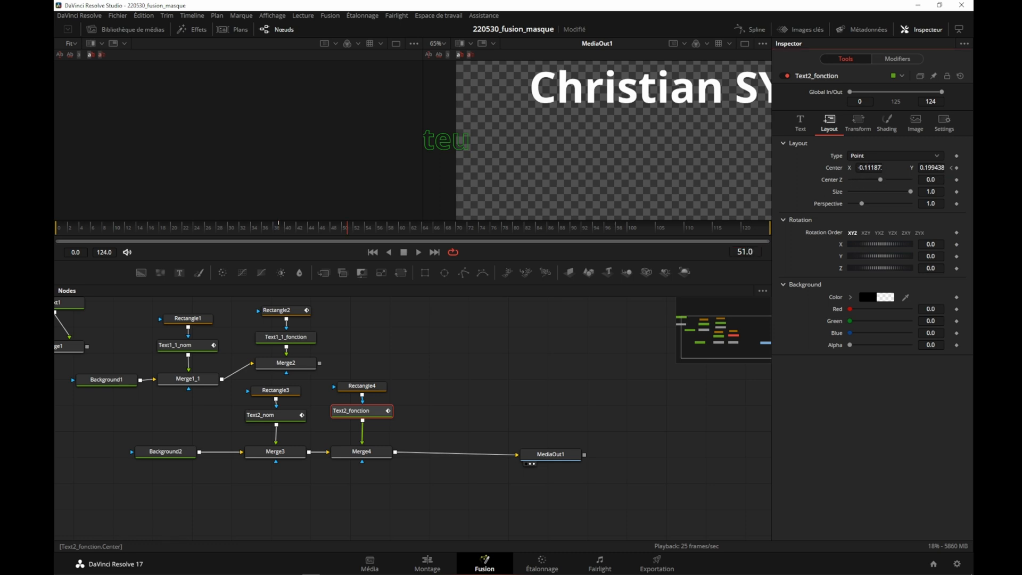
pyautogui.moveTo(869, 167); pyautogui.dragTo(892, 167)
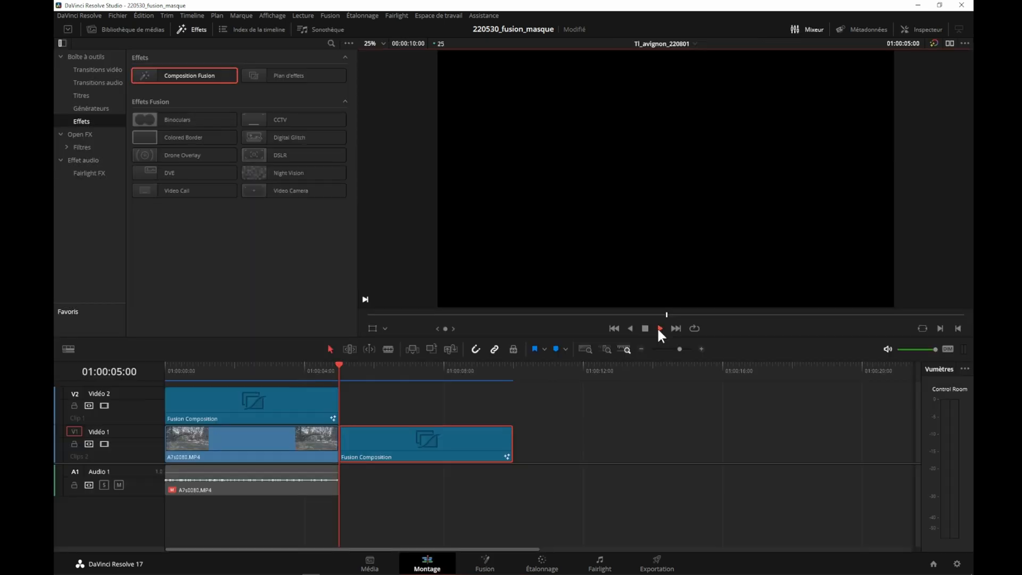
# - Play the second title composition in the Edit page timeline to check both text reveals, and stop playback
pyautogui.click(657, 327)
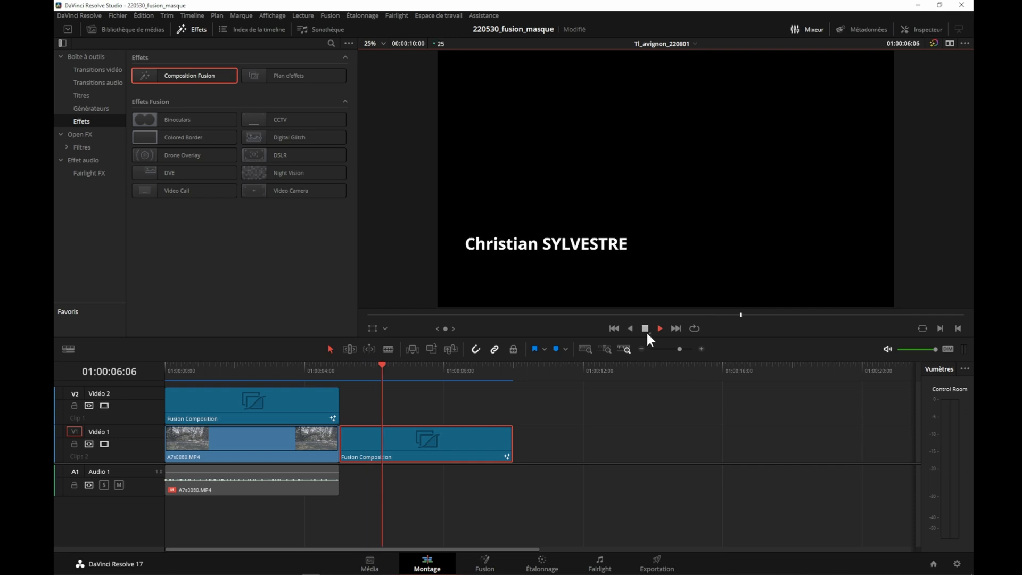
pyautogui.click(646, 316)
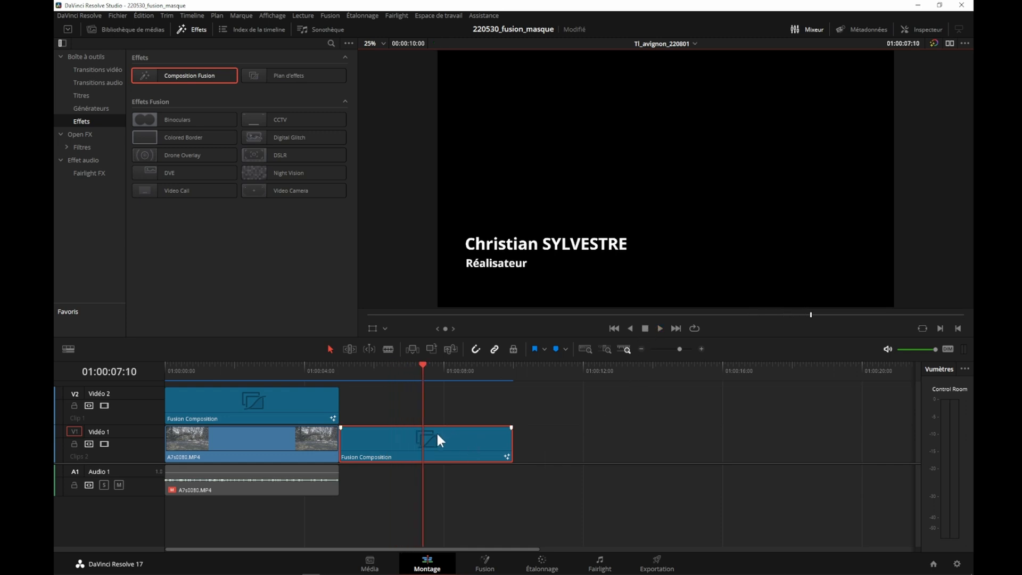
# - Move the second Fusion Composition to track Vidéo 2, place a copy of the video clip beneath it, and preview the titled footage
pyautogui.moveTo(437, 435); pyautogui.dragTo(432, 408)
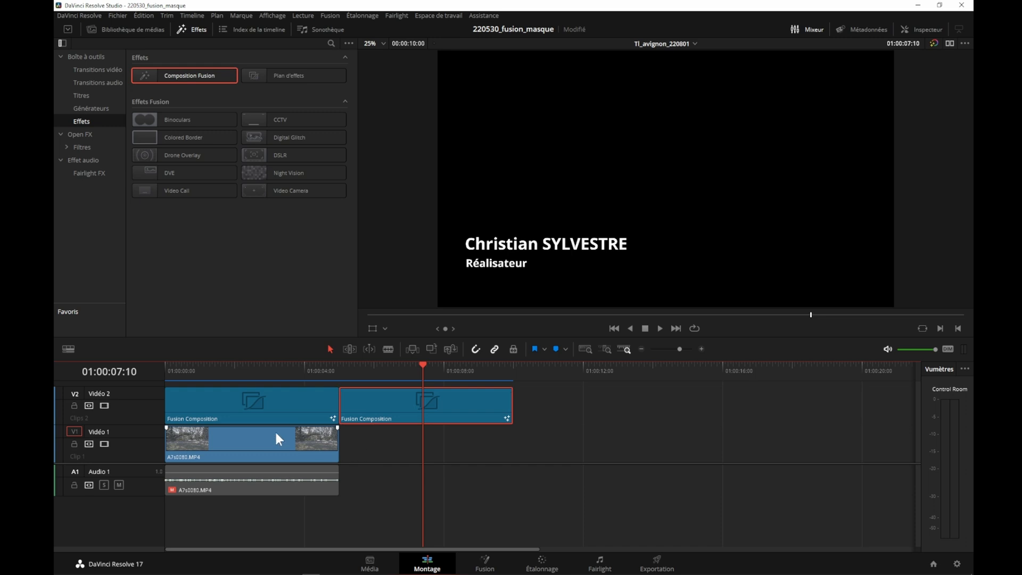
pyautogui.moveTo(244, 448); pyautogui.dragTo(418, 447)
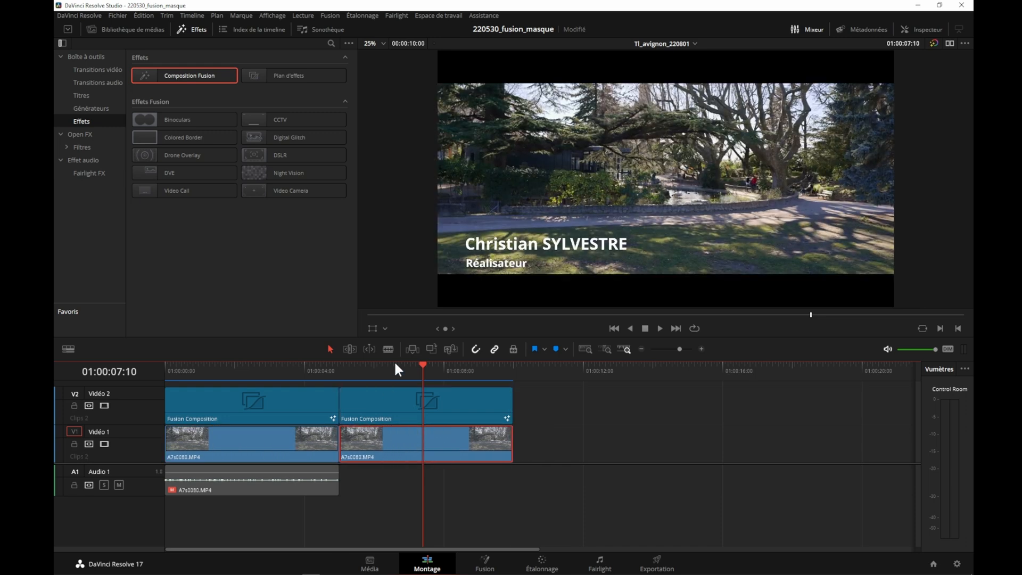
pyautogui.click(358, 367)
pyautogui.click(348, 367)
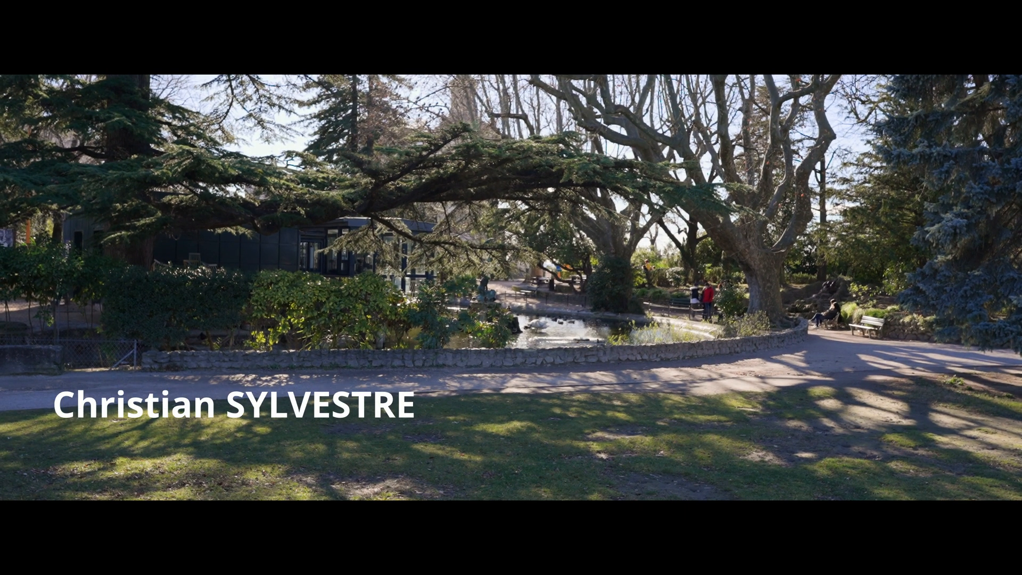